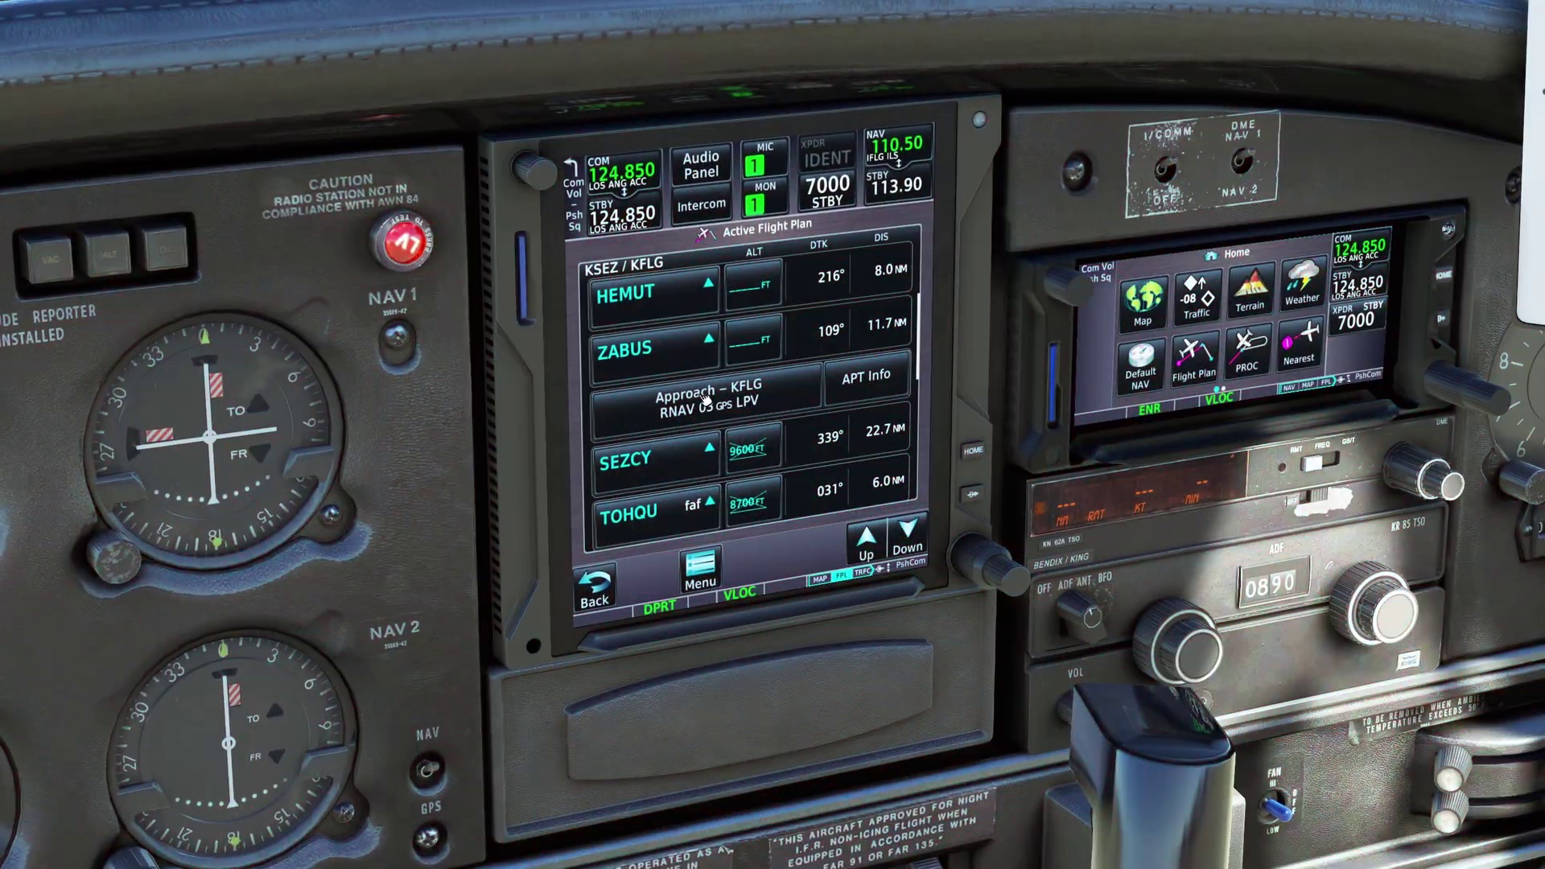
On the GTN 750, insert waypoint OATES after ZABUS via FastFind 'OA', then leave the flight plan.
left_click(712, 356)
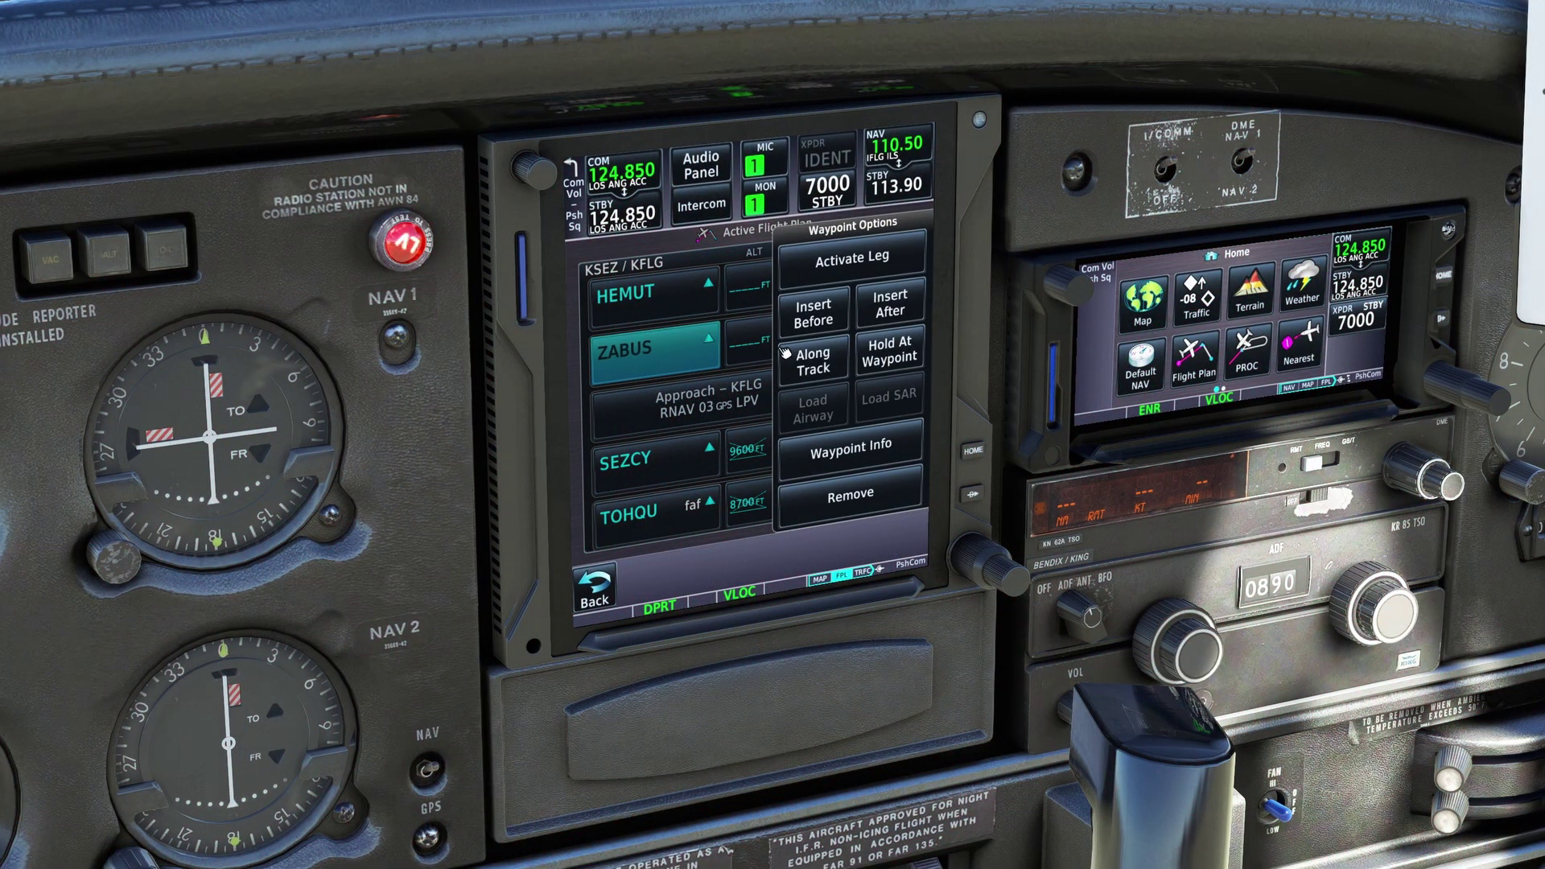
left_click(898, 306)
left_click(880, 354)
left_click(613, 434)
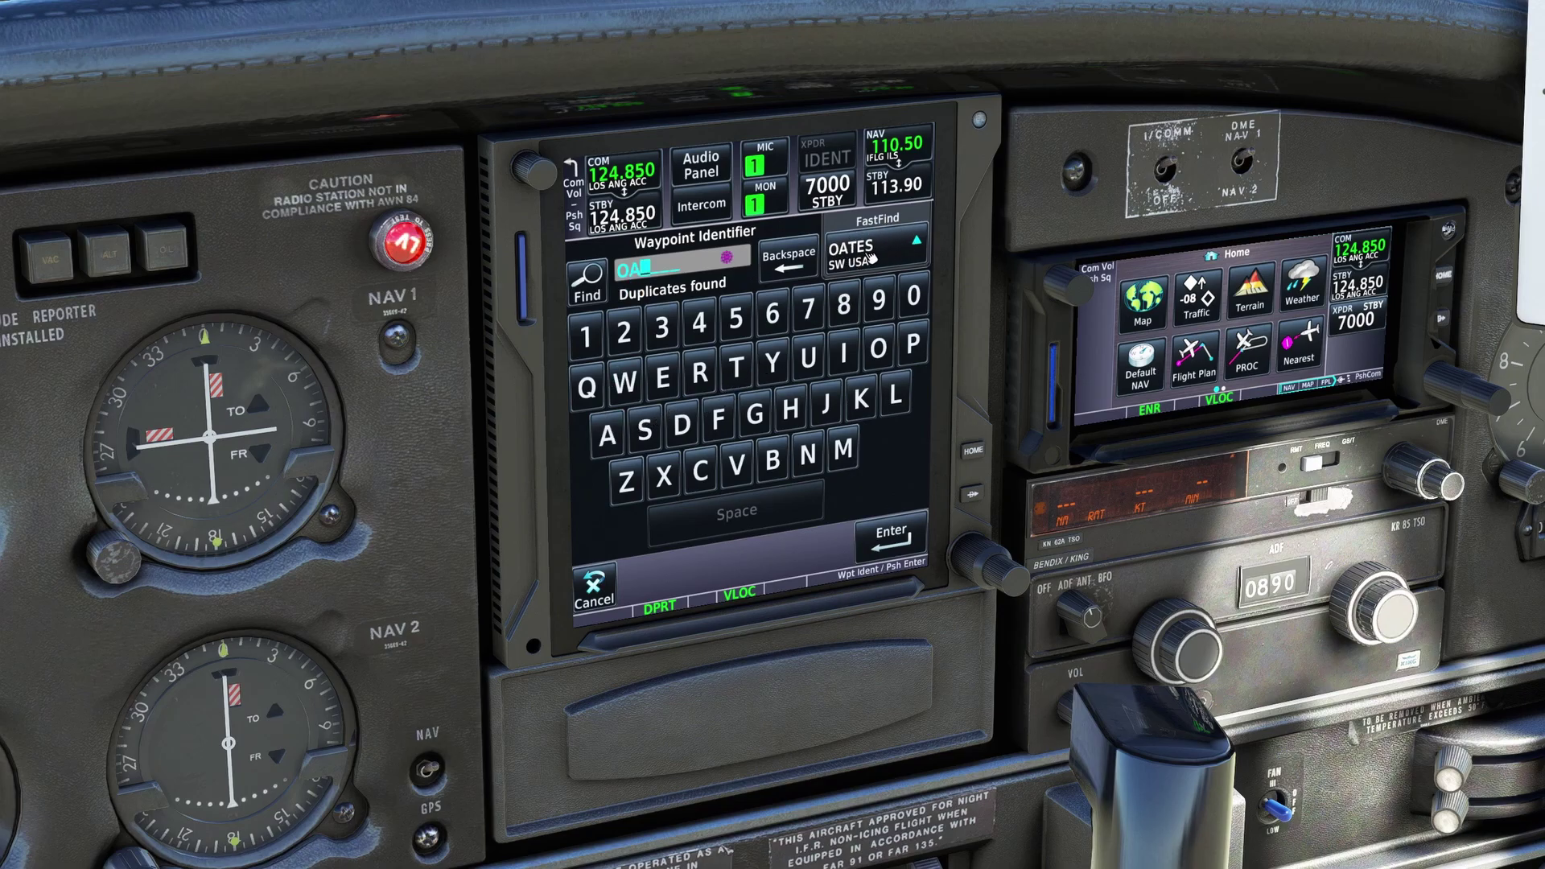
left_click(871, 257)
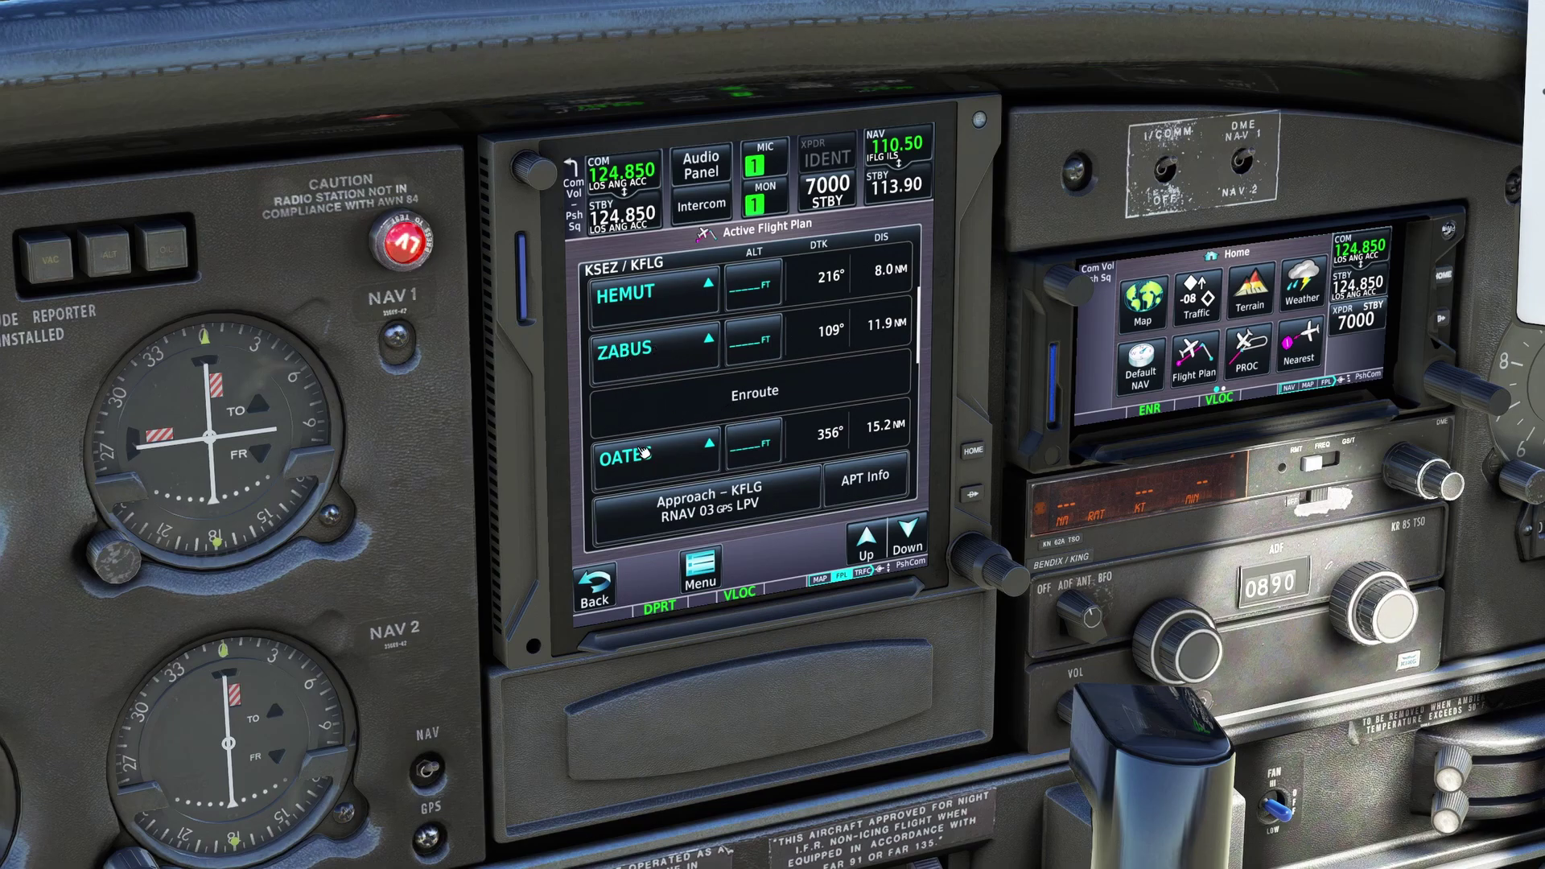
left_click(598, 585)
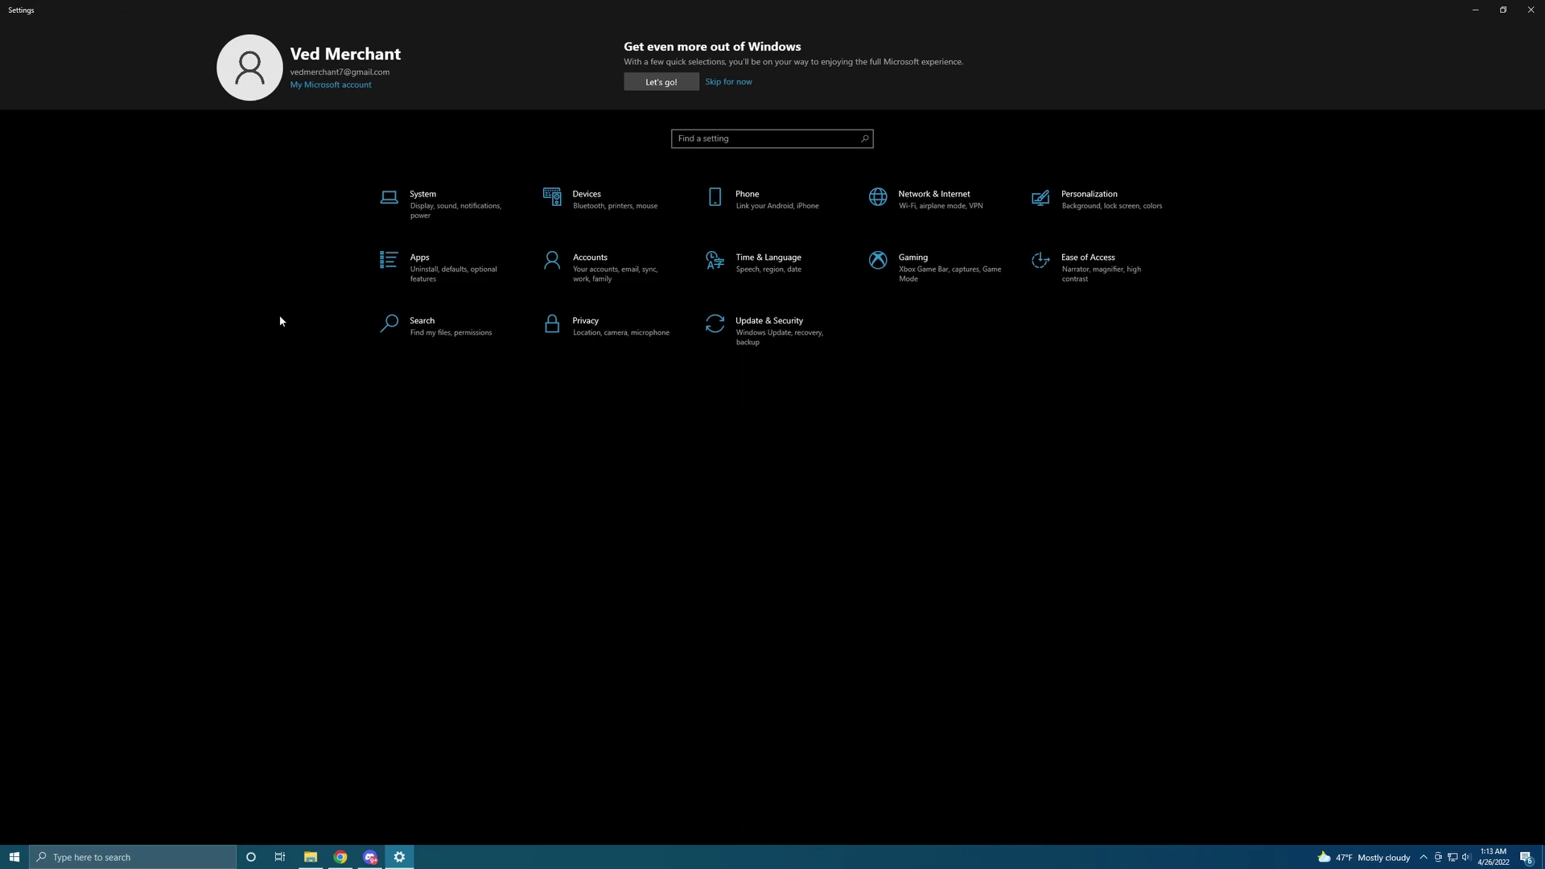
Go to Update & Security, select Windows Security, and open Virus & threat protection.
left_click(3, 851)
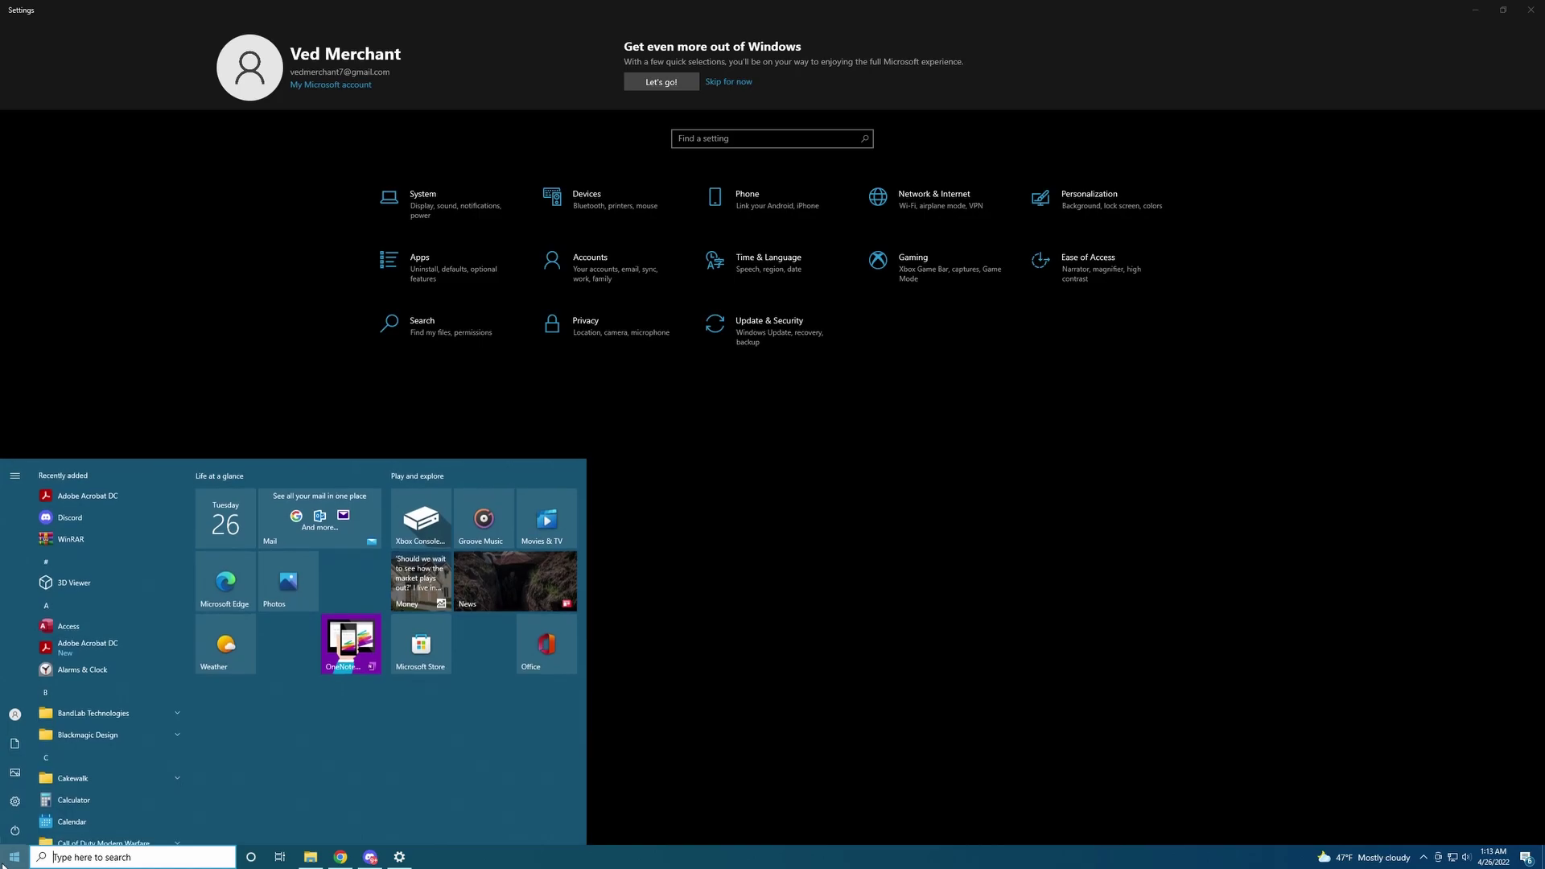
left_click(3, 863)
left_click(772, 328)
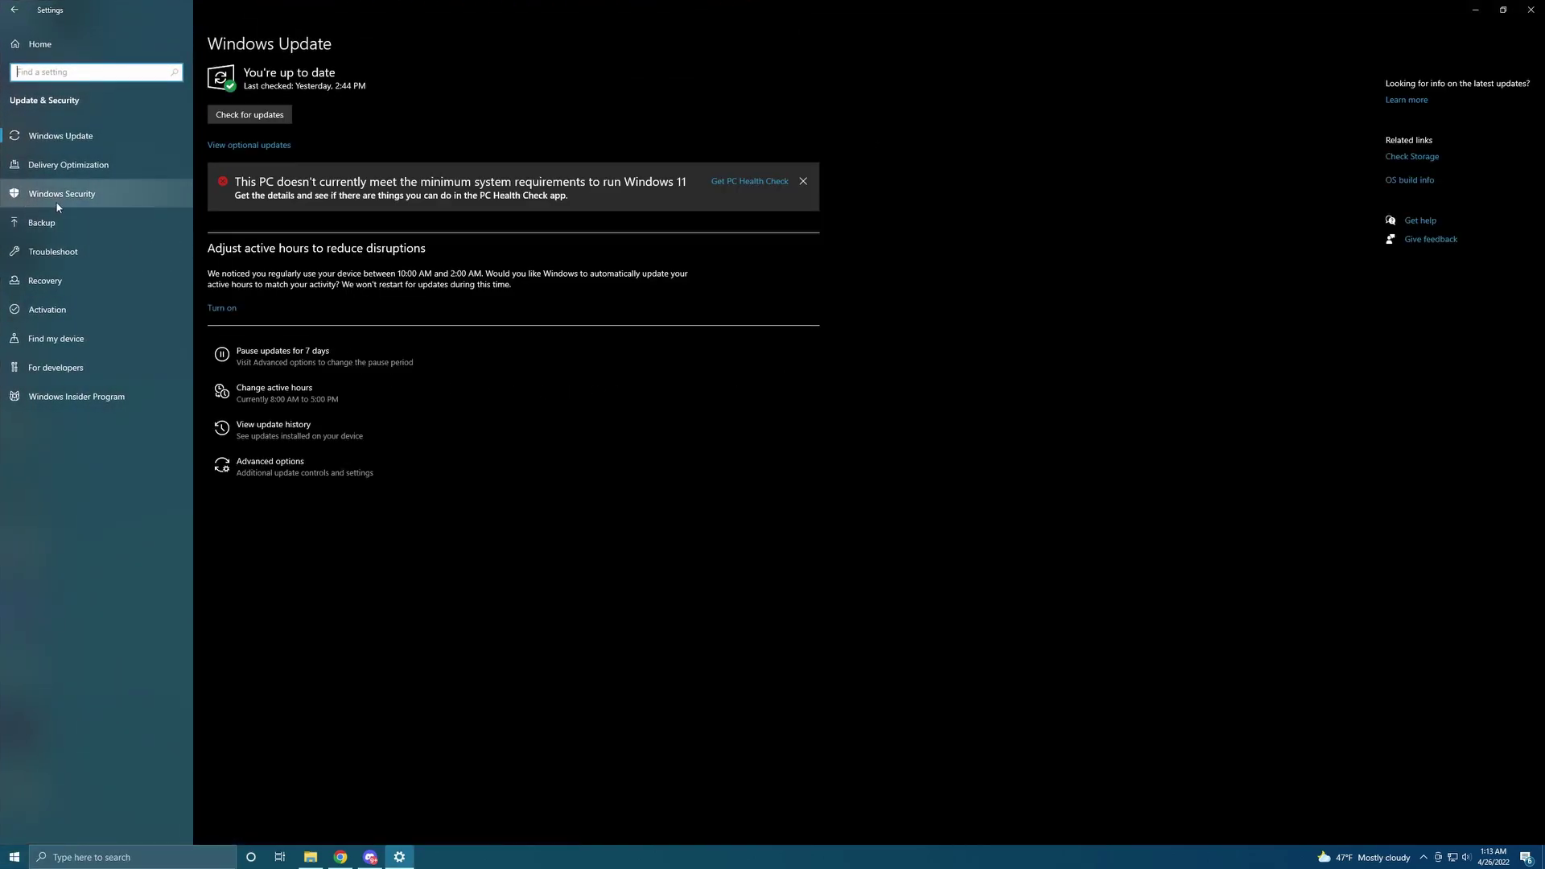
left_click(78, 202)
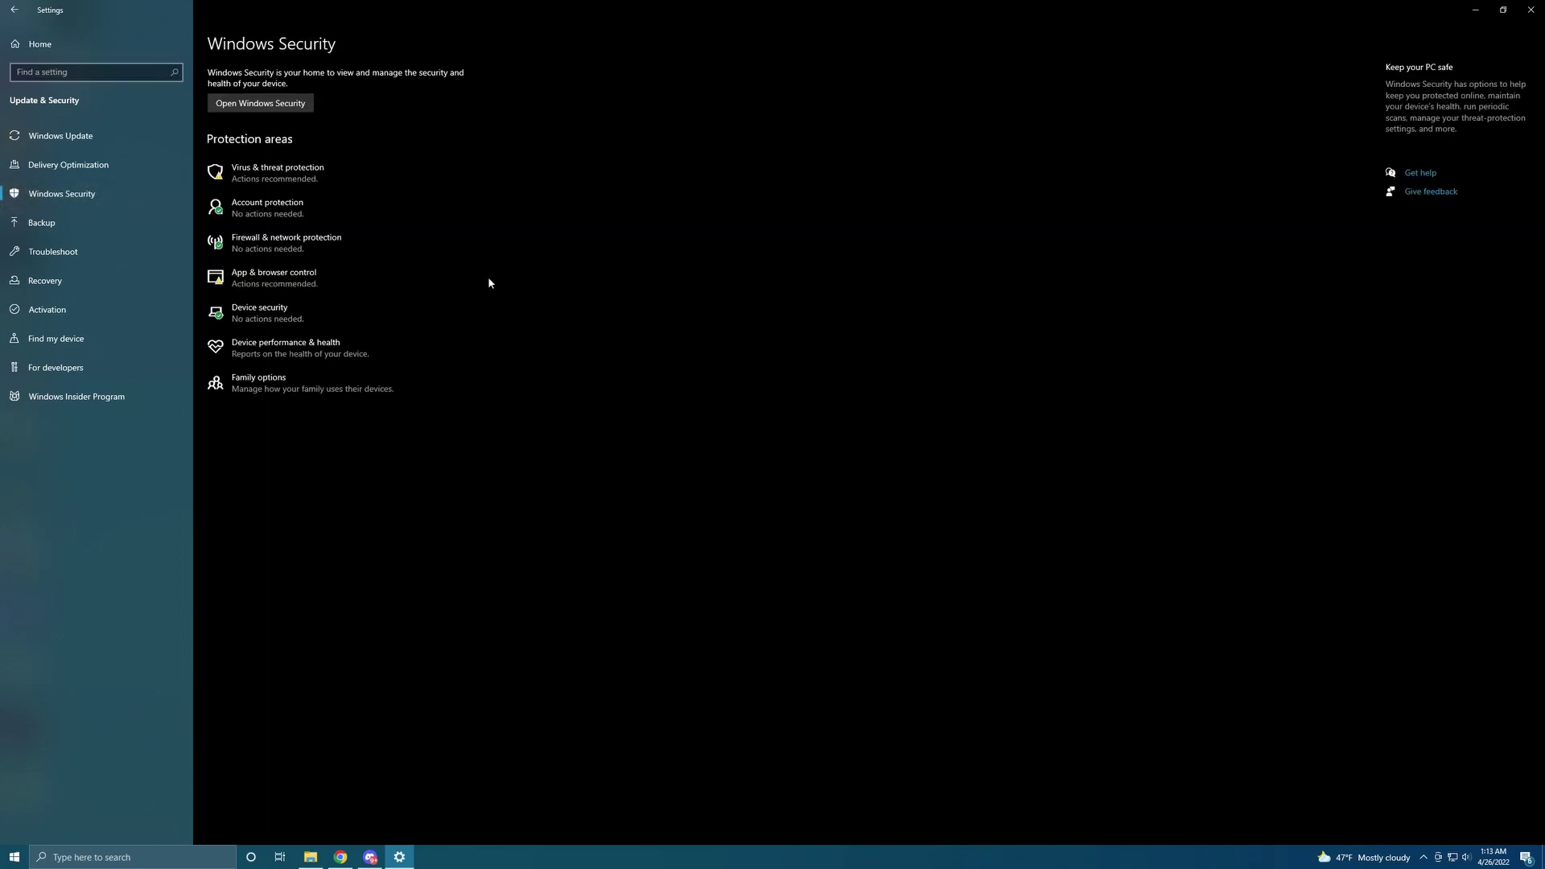
left_click(273, 176)
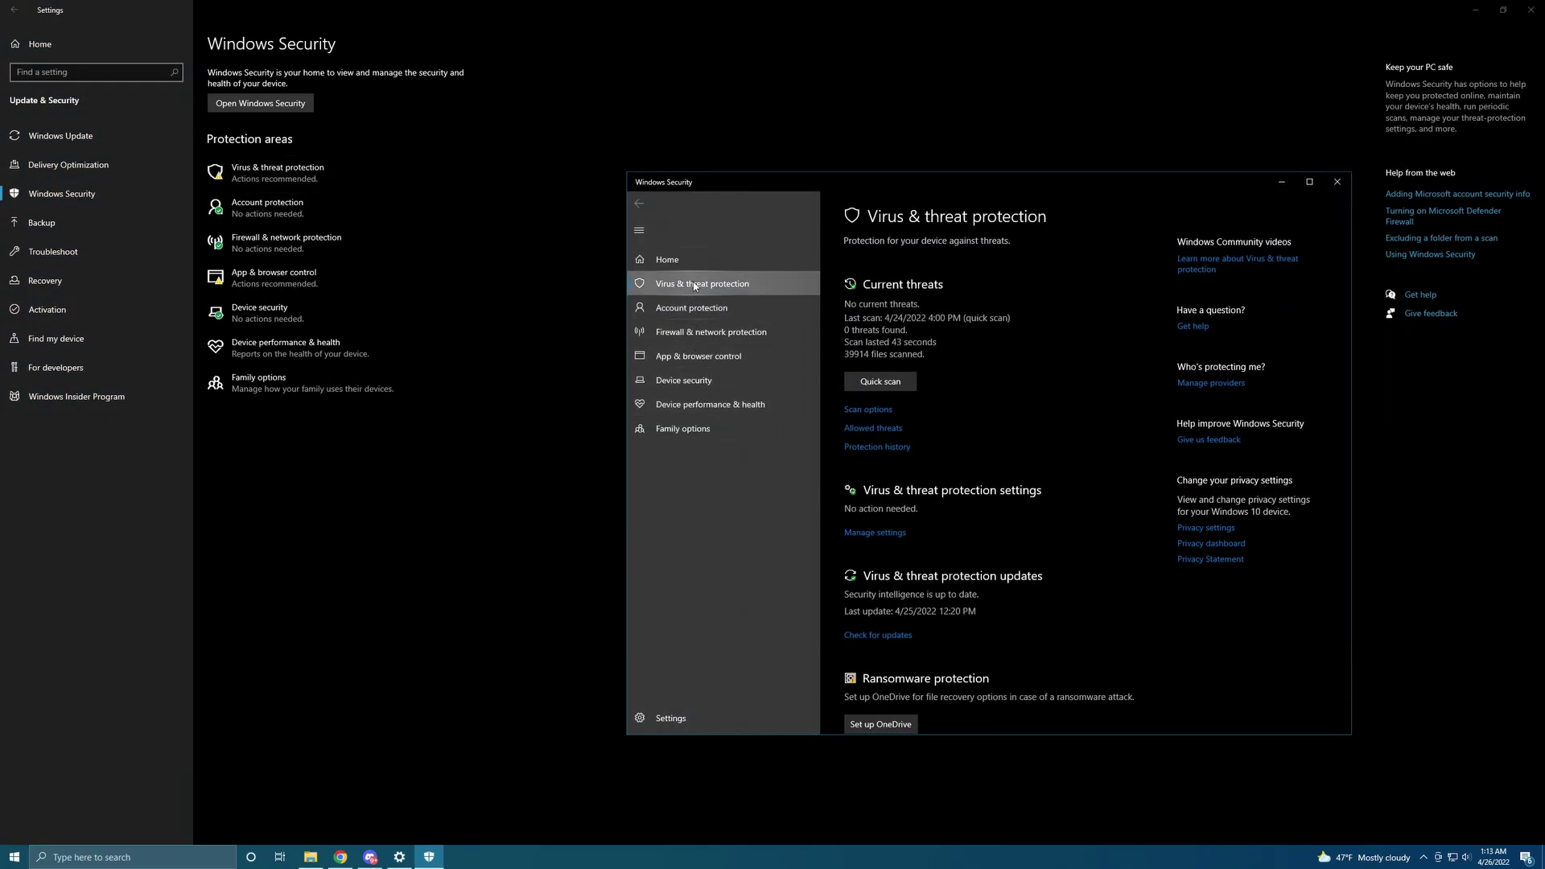
Open Manage settings under Virus & threat protection settings, then Add or remove exclusions.
scroll(955, 434, "down", 1)
scroll(953, 431, "down", 2)
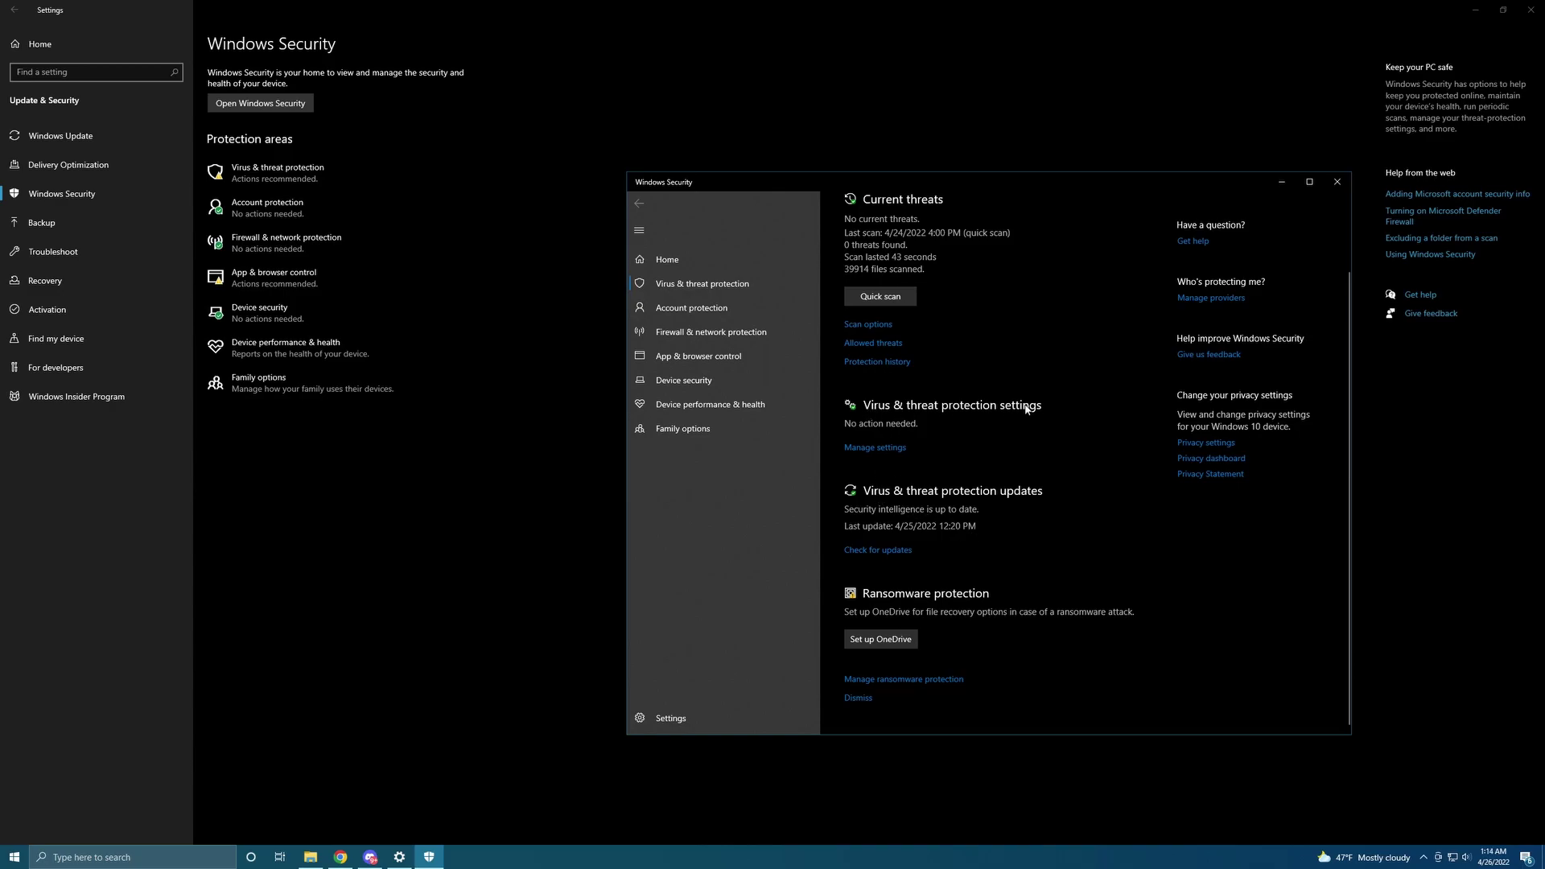
left_click(891, 447)
scroll(925, 439, "down", 5)
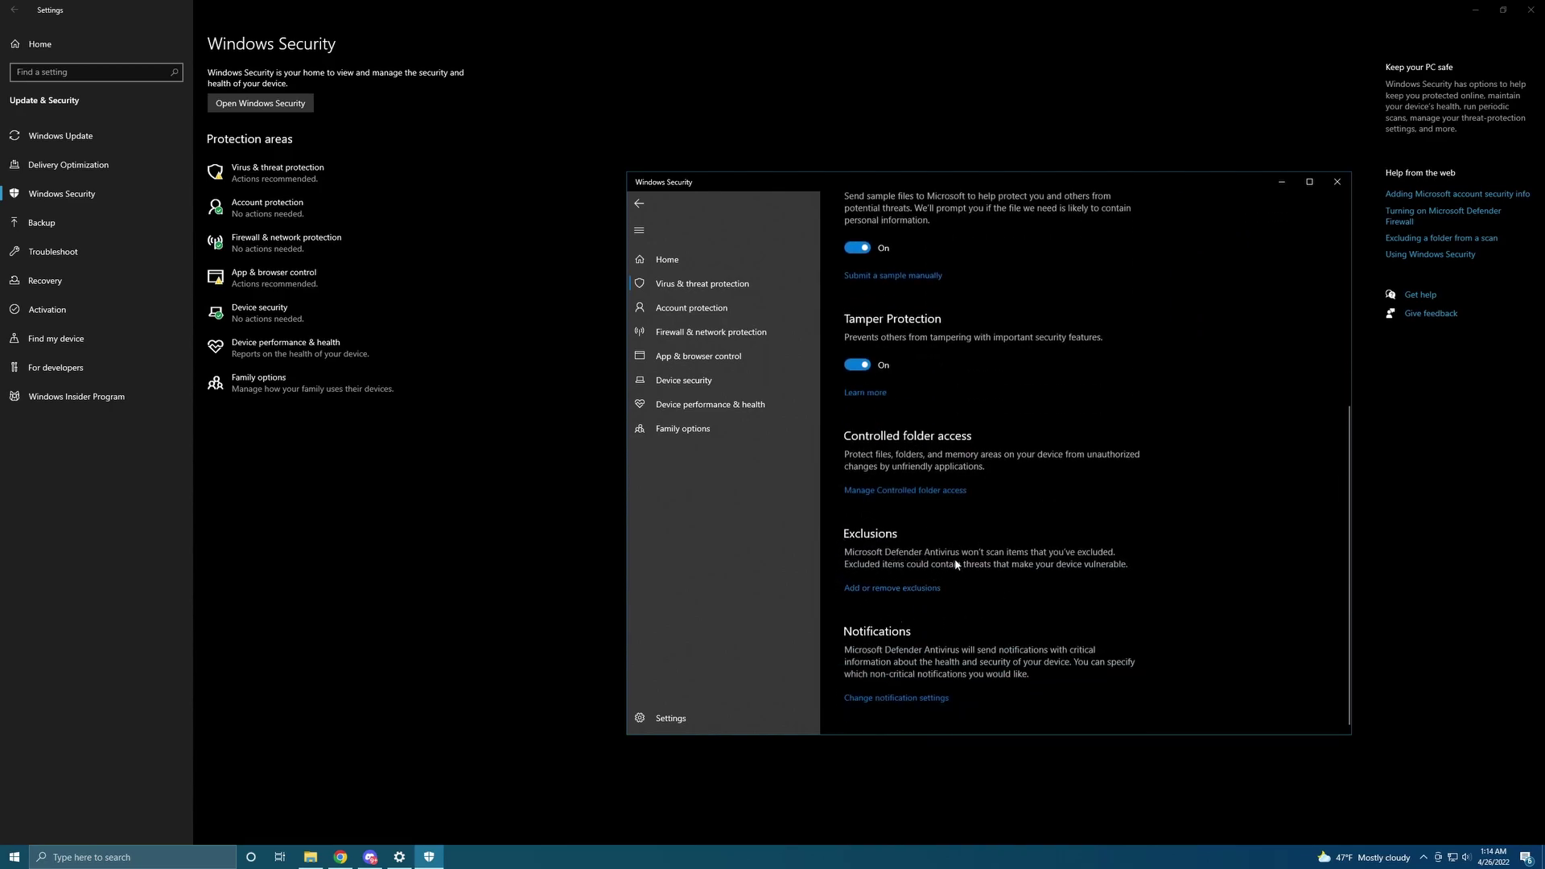
left_click(905, 594)
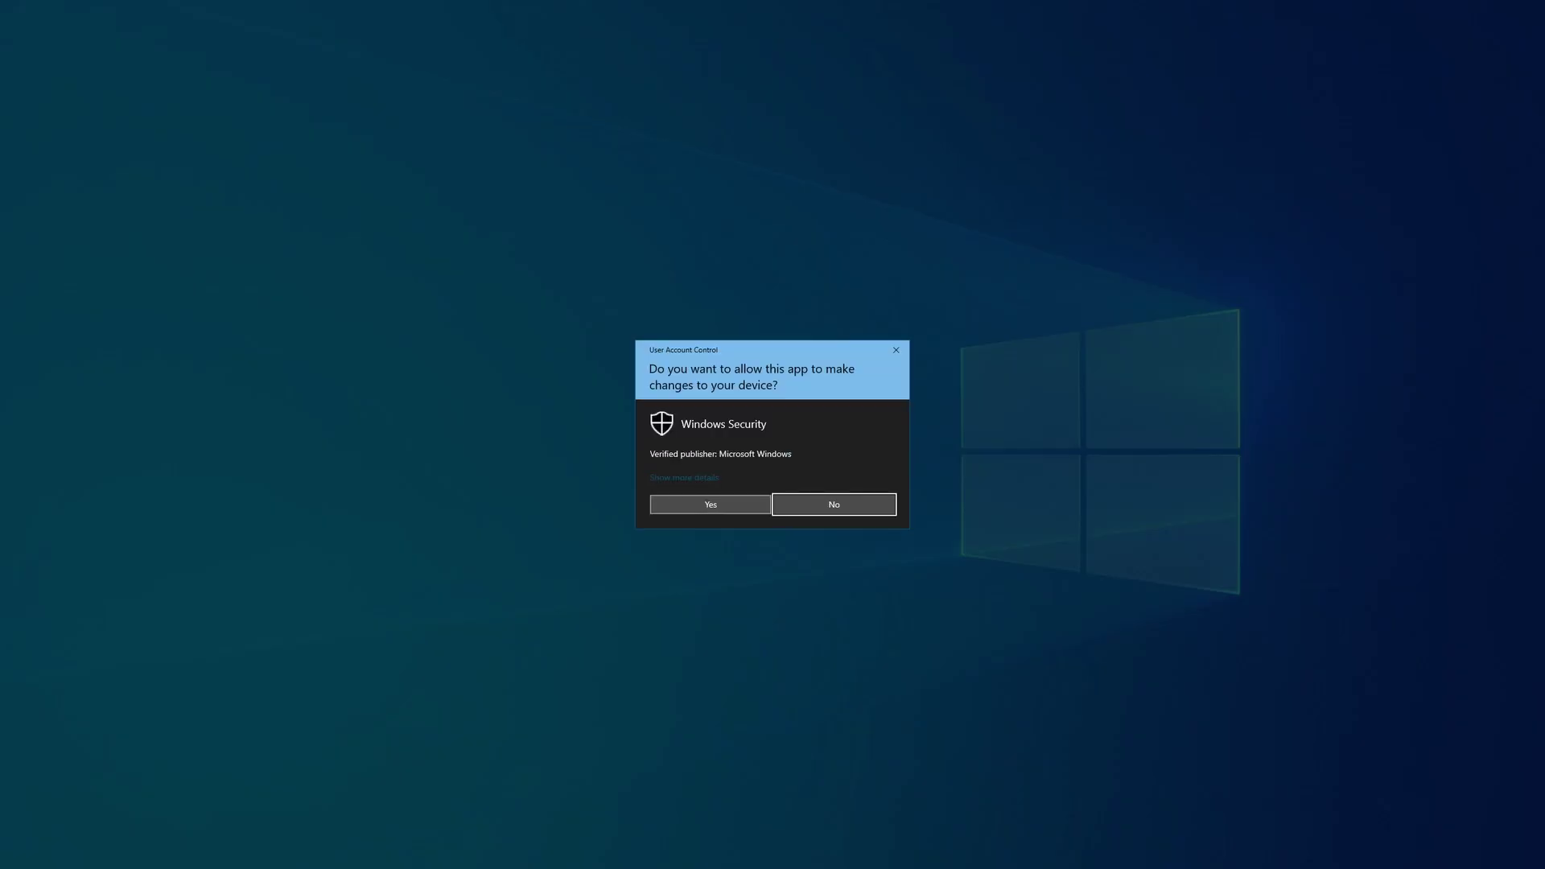
Approve the UAC prompt and remove the flightSimulator.exe and gtn_simulator.exe exclusions.
left_click(711, 504)
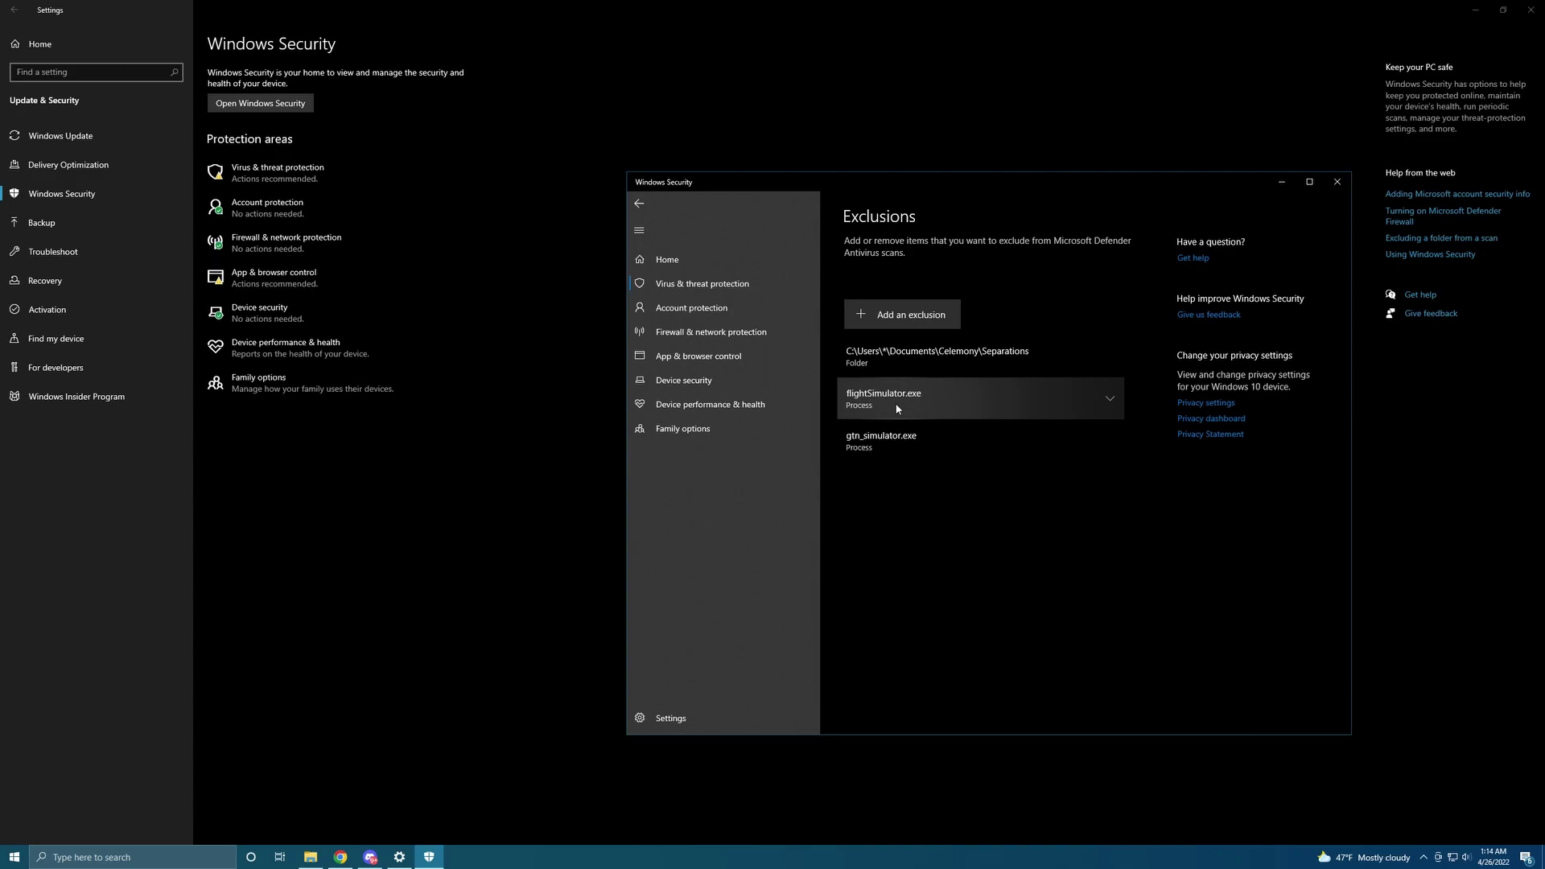
left_click(1091, 390)
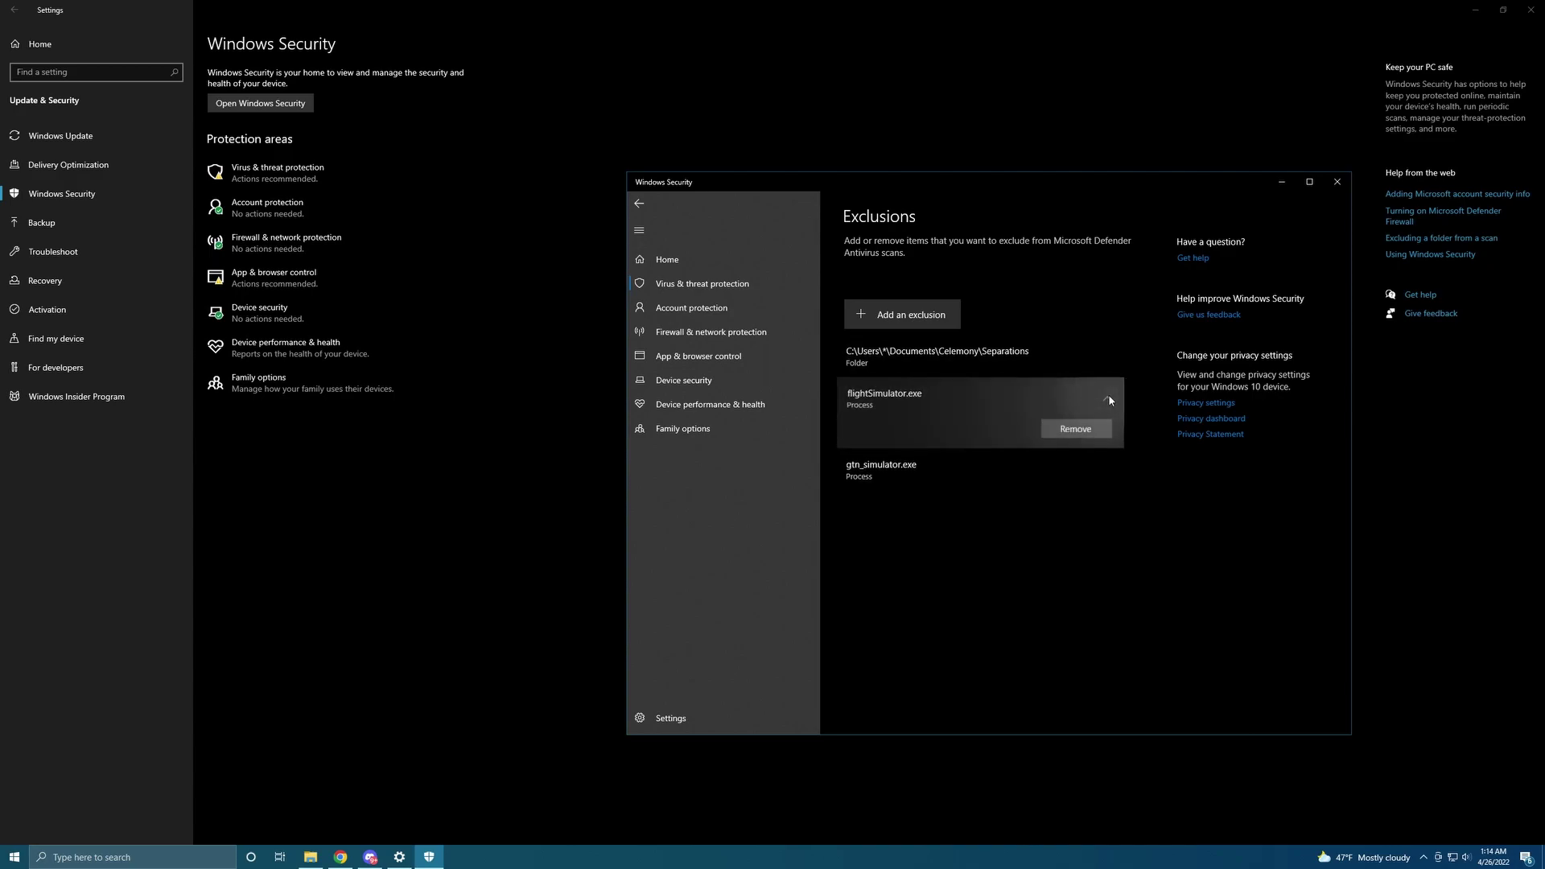
left_click(1080, 432)
left_click(1105, 406)
left_click(1087, 432)
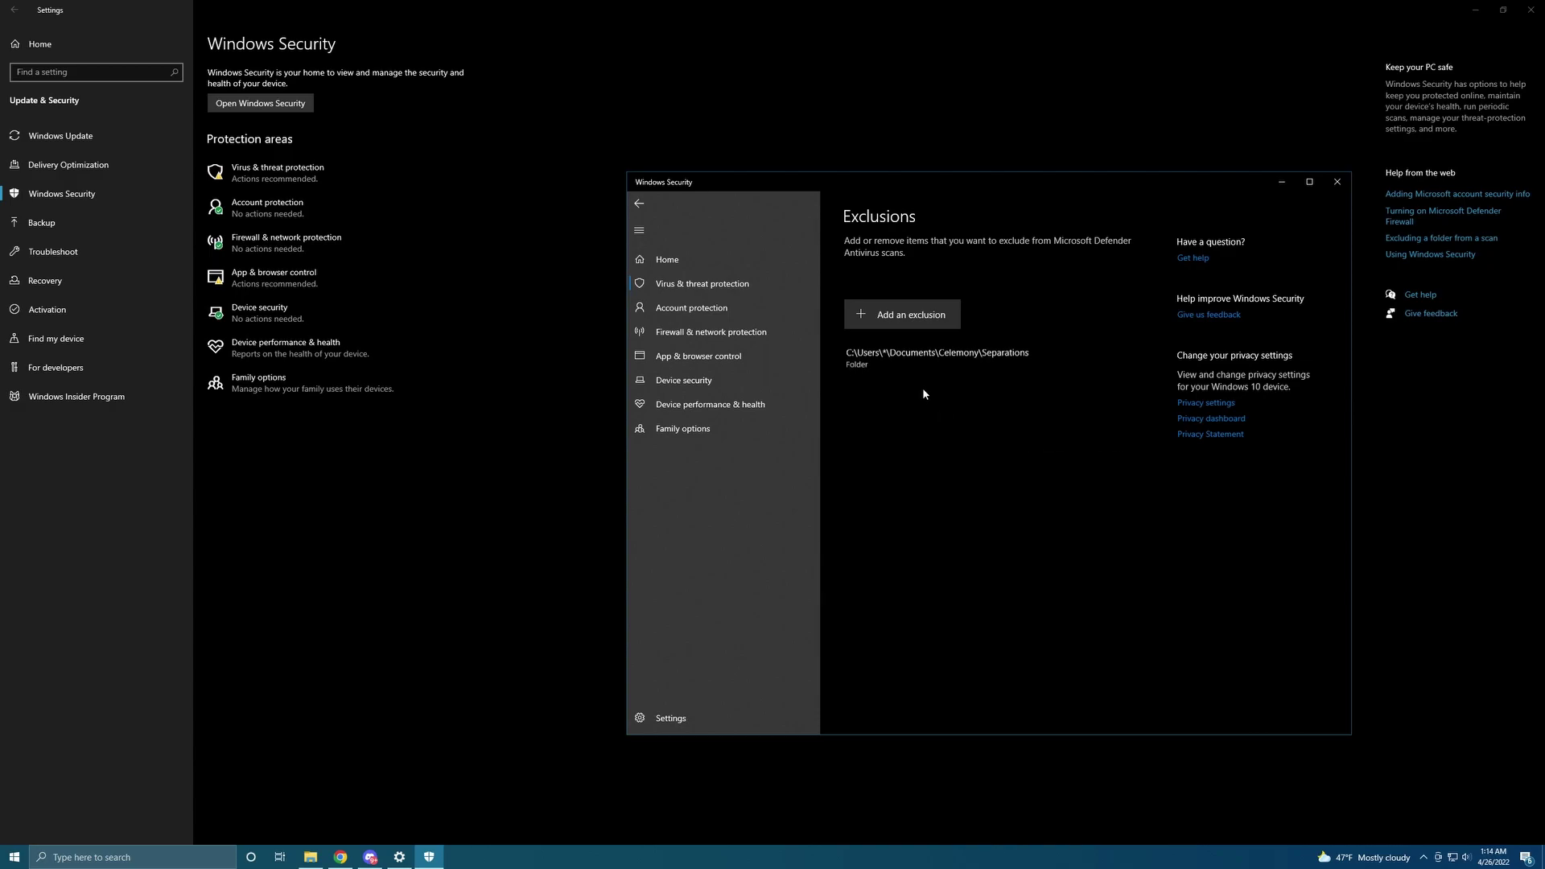
Start a new exclusion of the Process type.
left_click(902, 316)
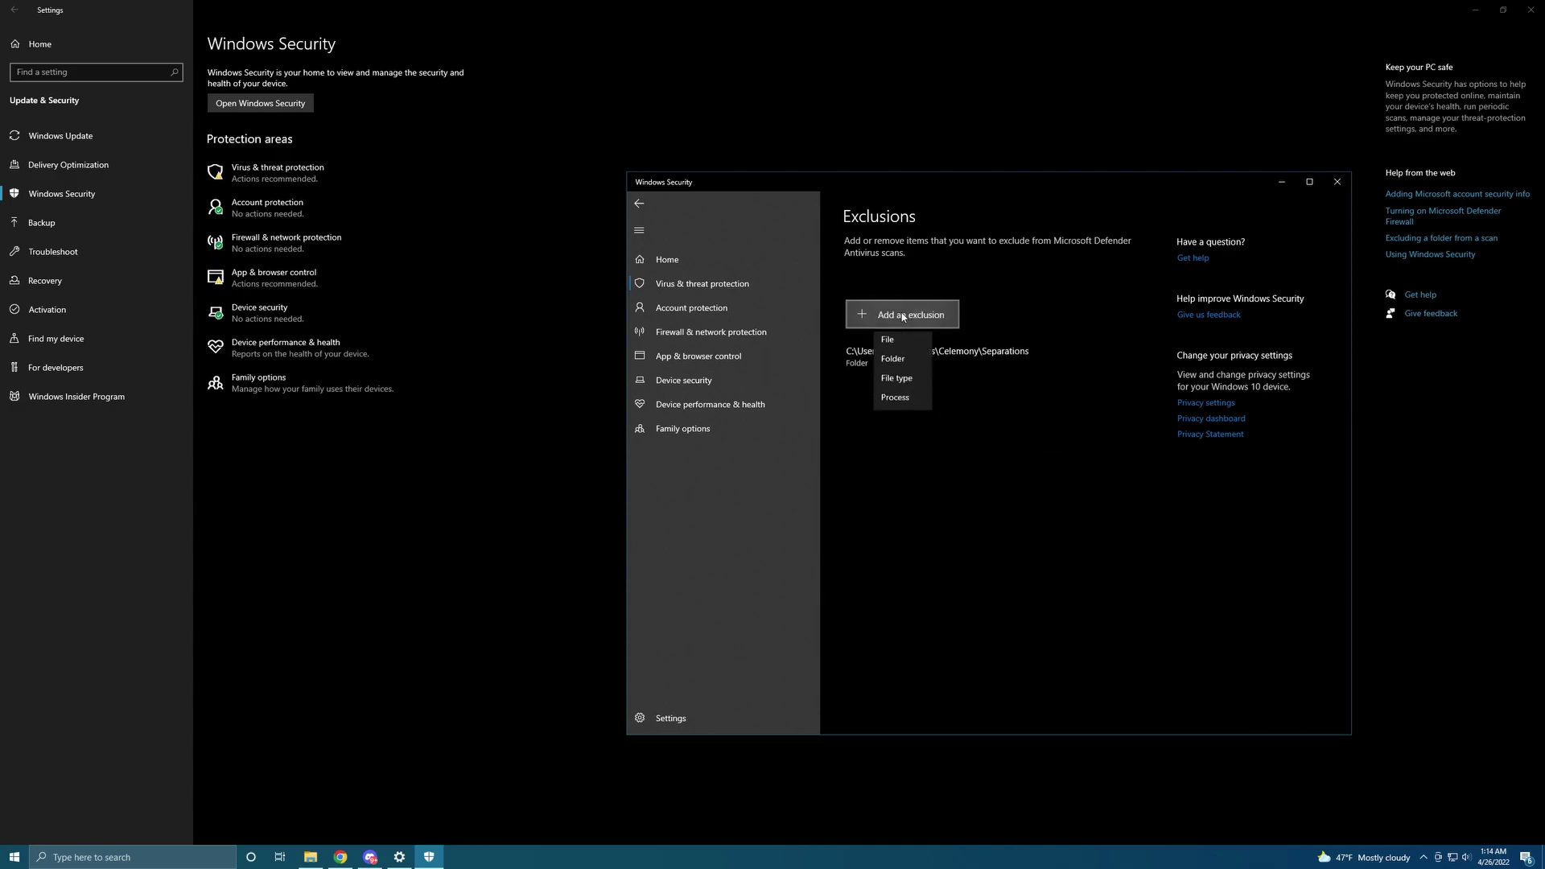
left_click(896, 400)
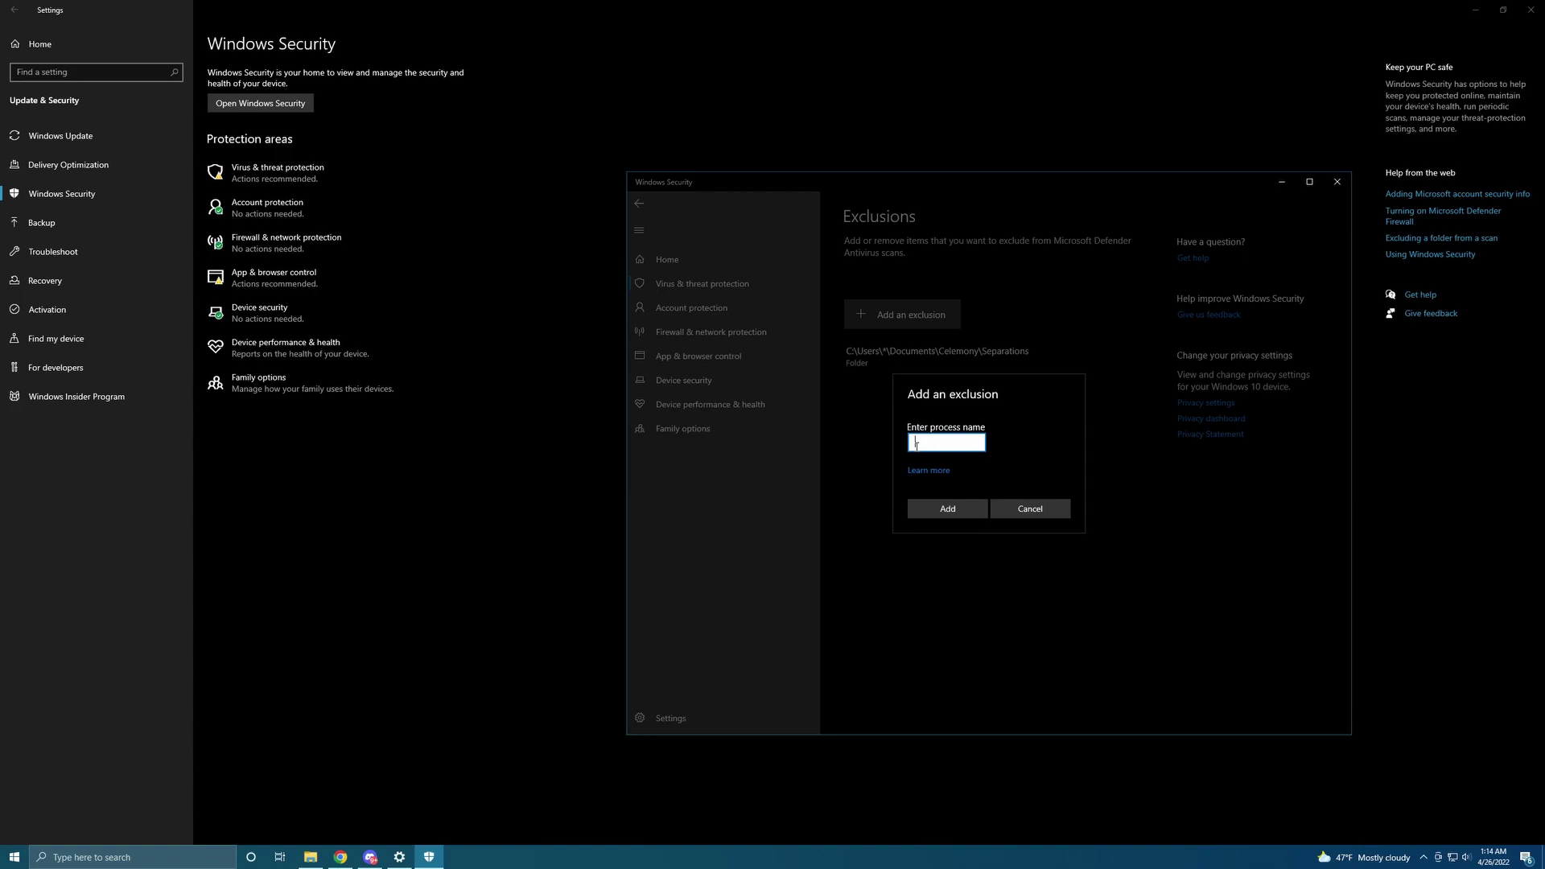
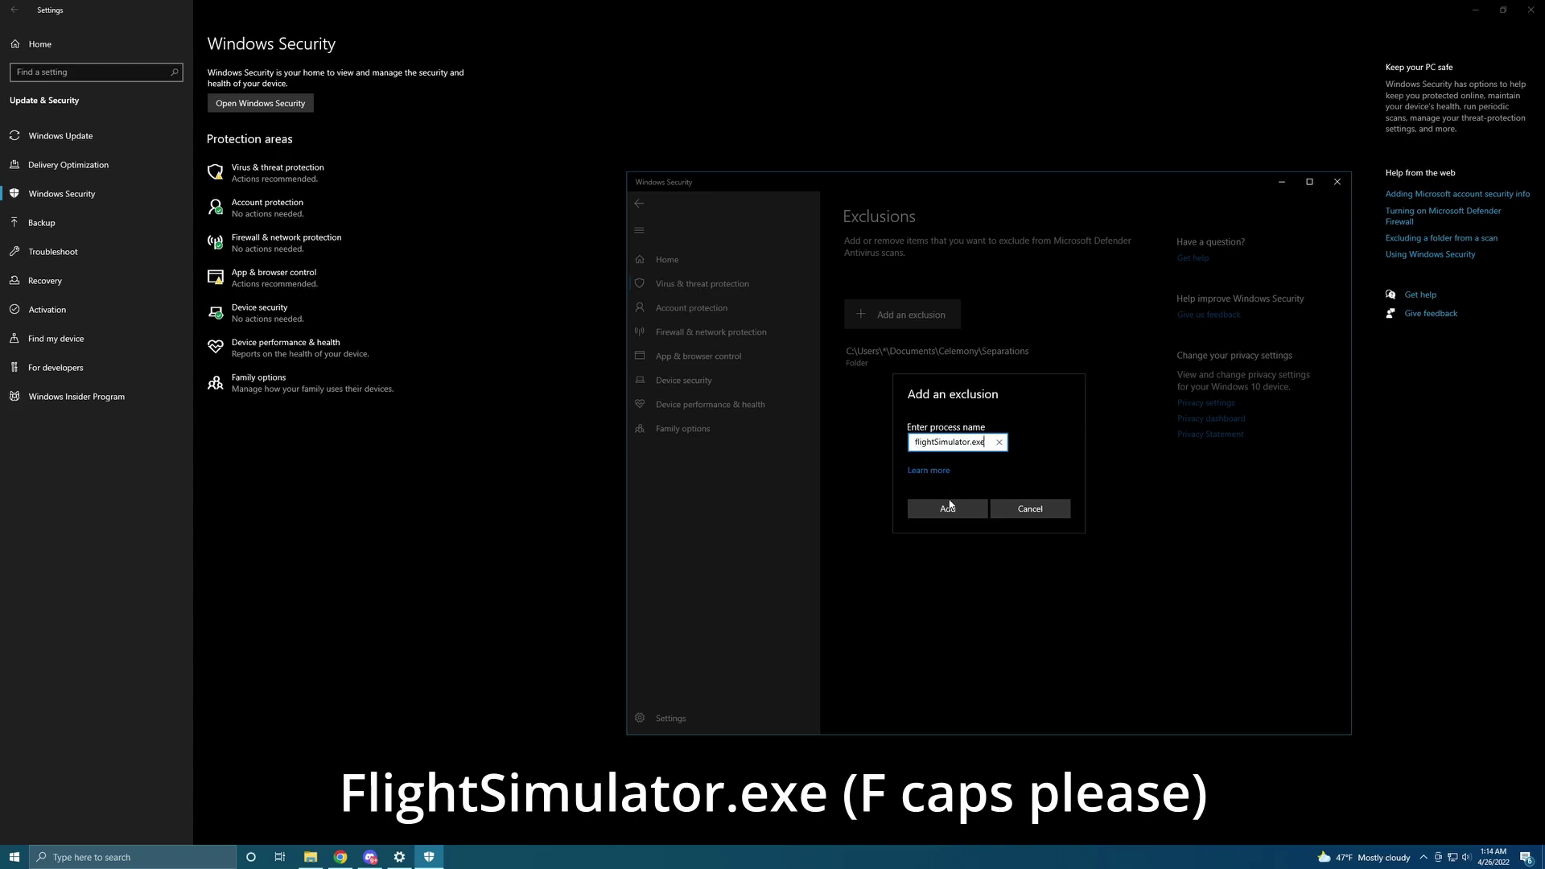
Add flightSimulator.exe and gtn_simulator.exe as Defender process exclusions.
left_click(951, 509)
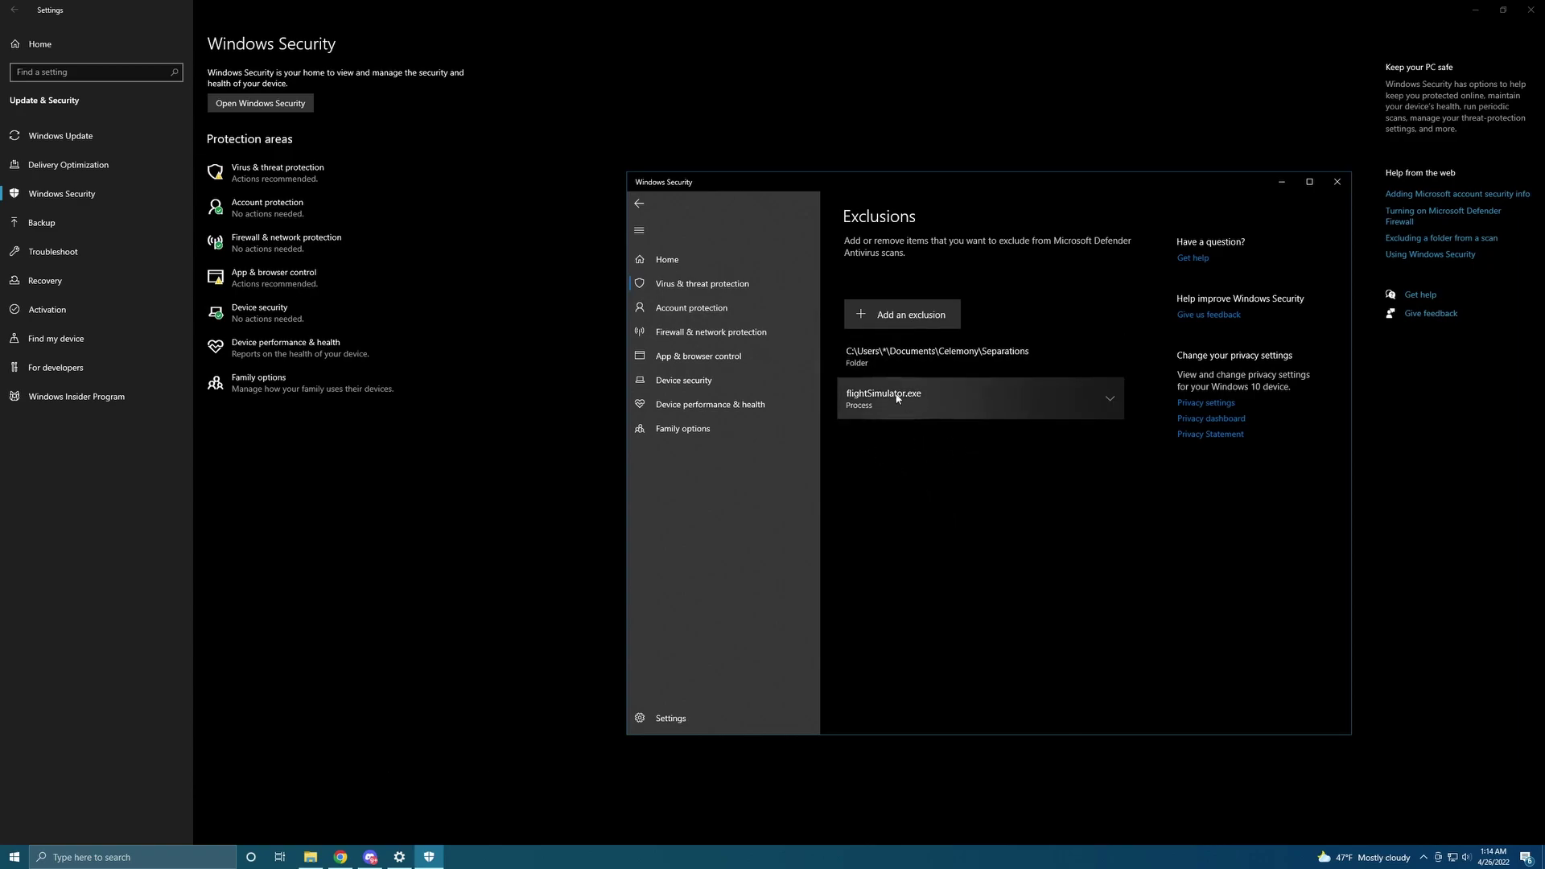
left_click(906, 315)
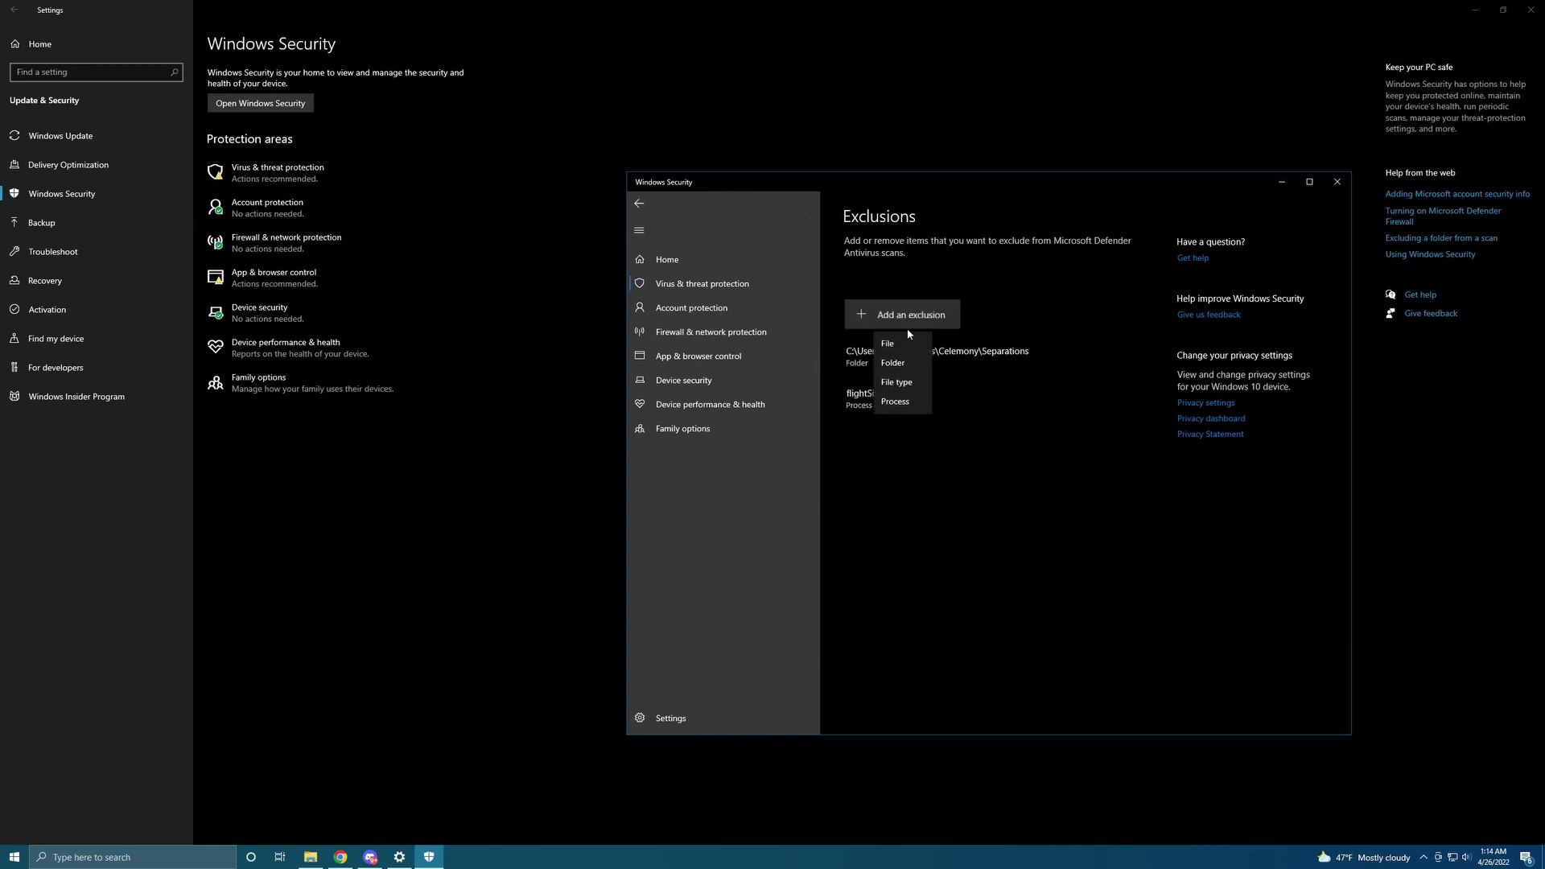
left_click(901, 402)
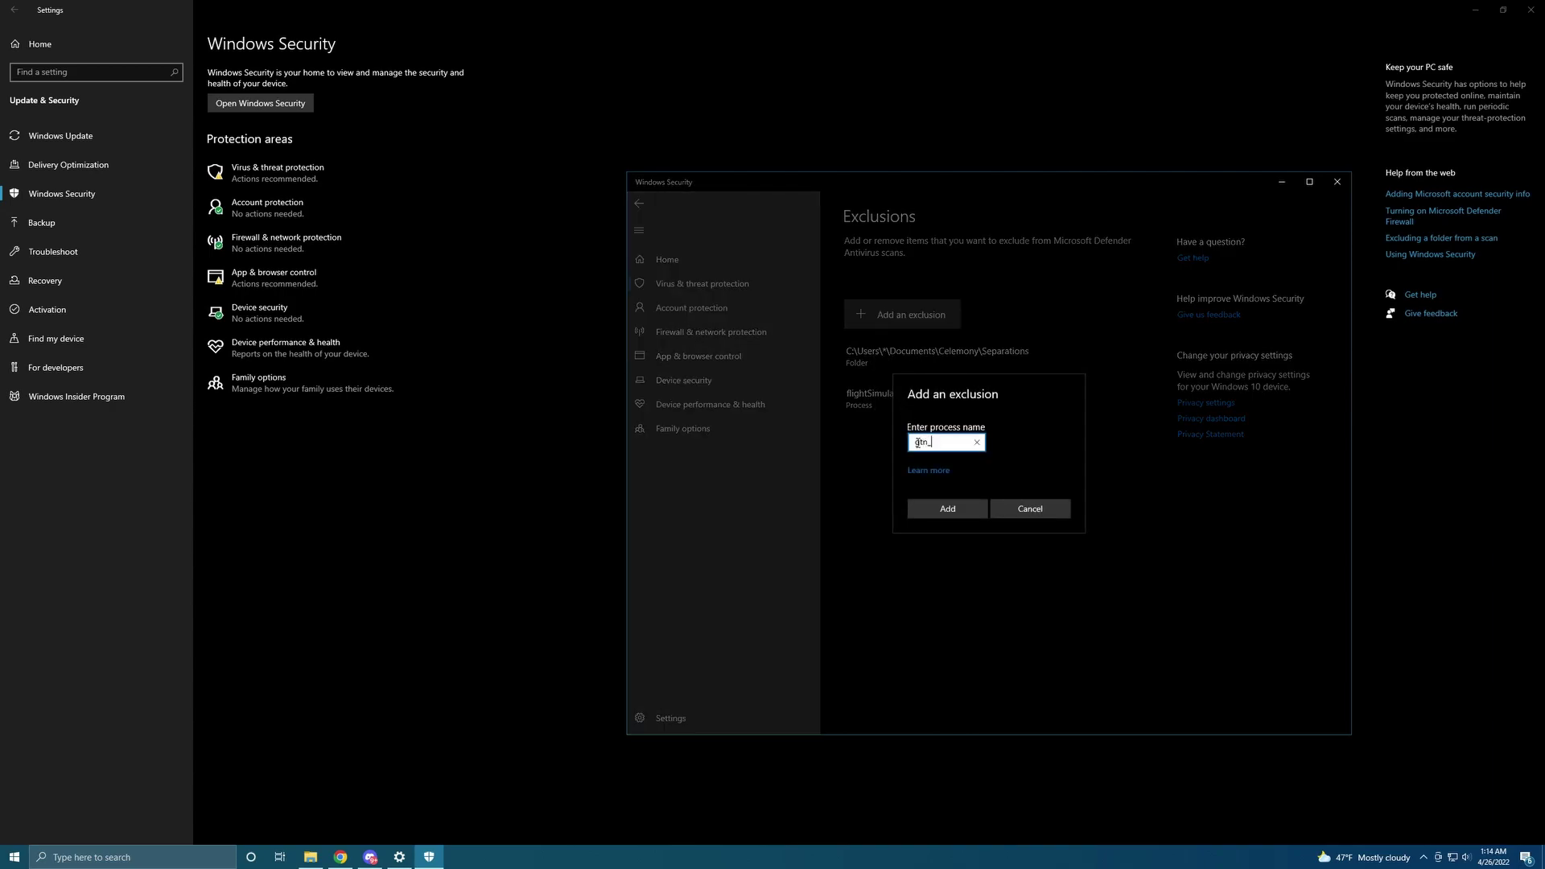
type("gtn_simulator.exe")
left_click(960, 514)
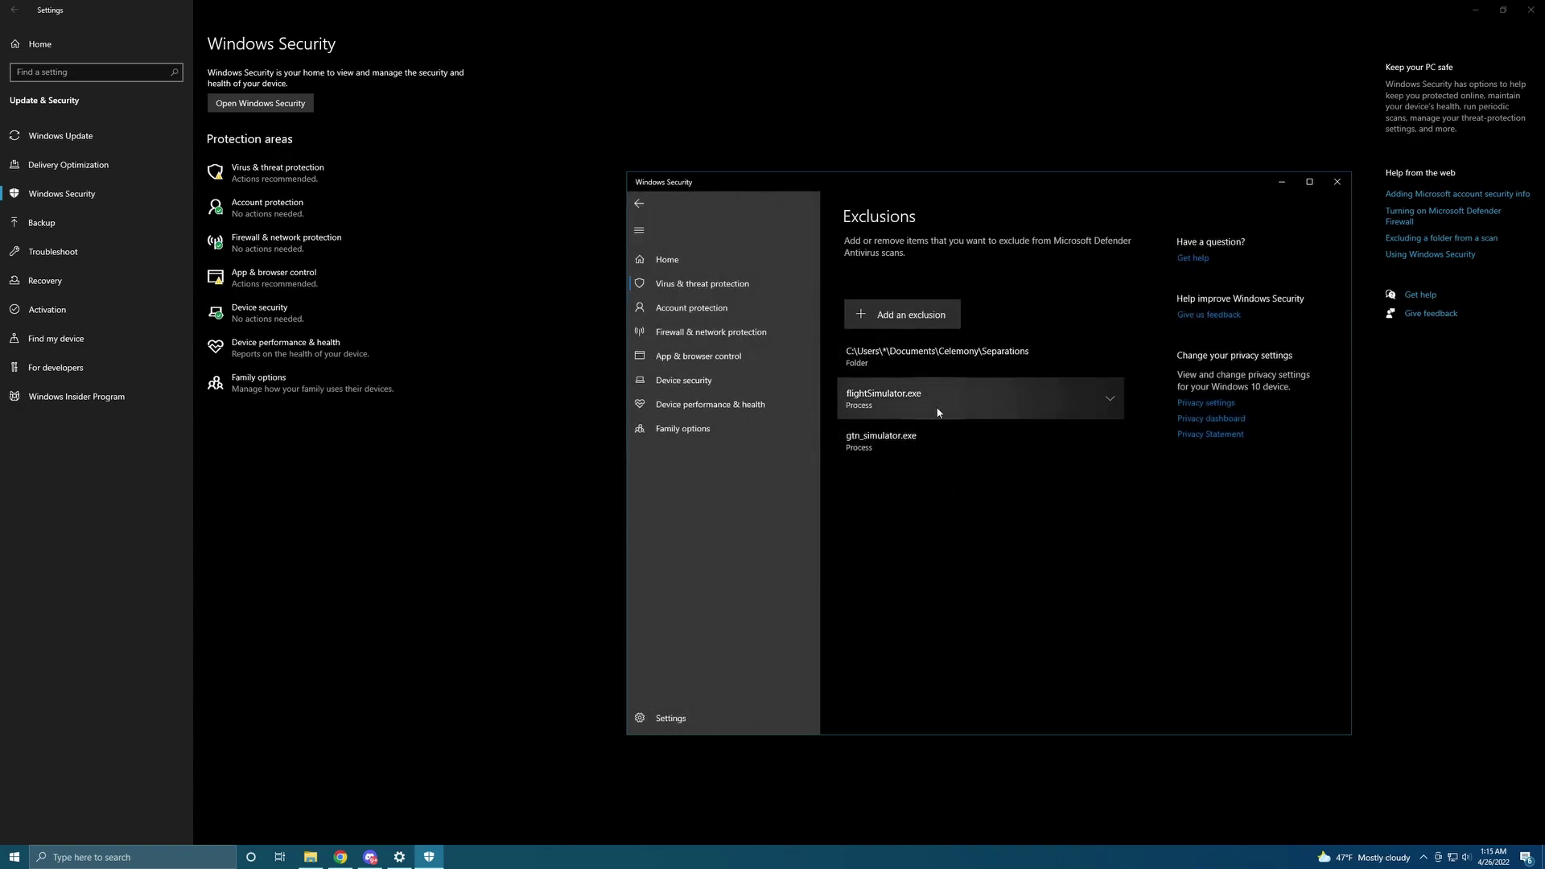
Close Windows Security and open Graphics settings full-screen, showing Hardware-accelerated GPU scheduling Off.
left_click(1336, 184)
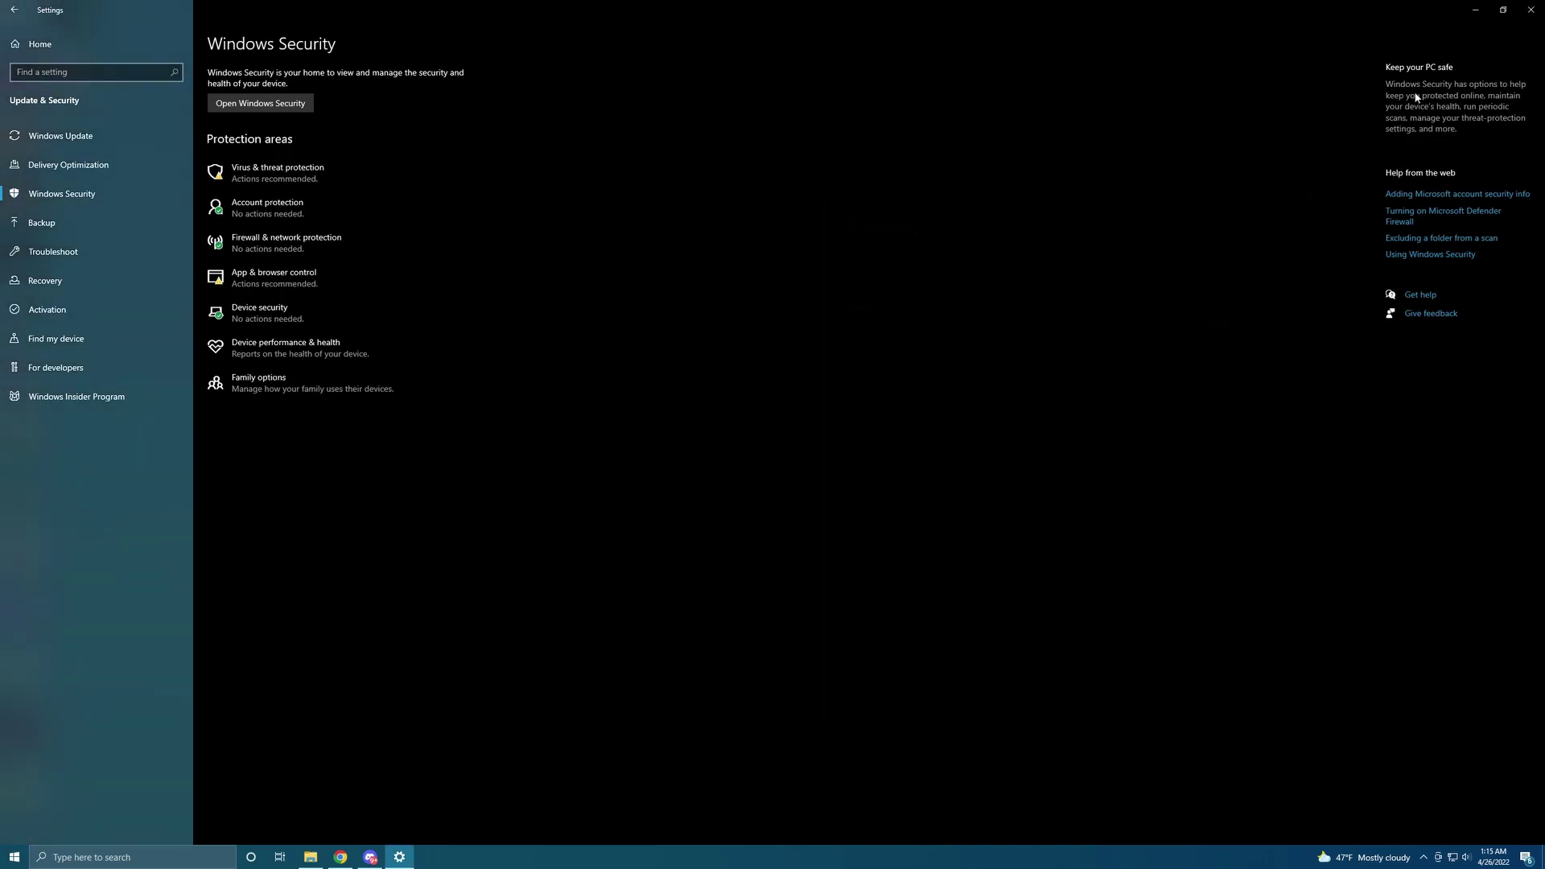
left_click(15, 857)
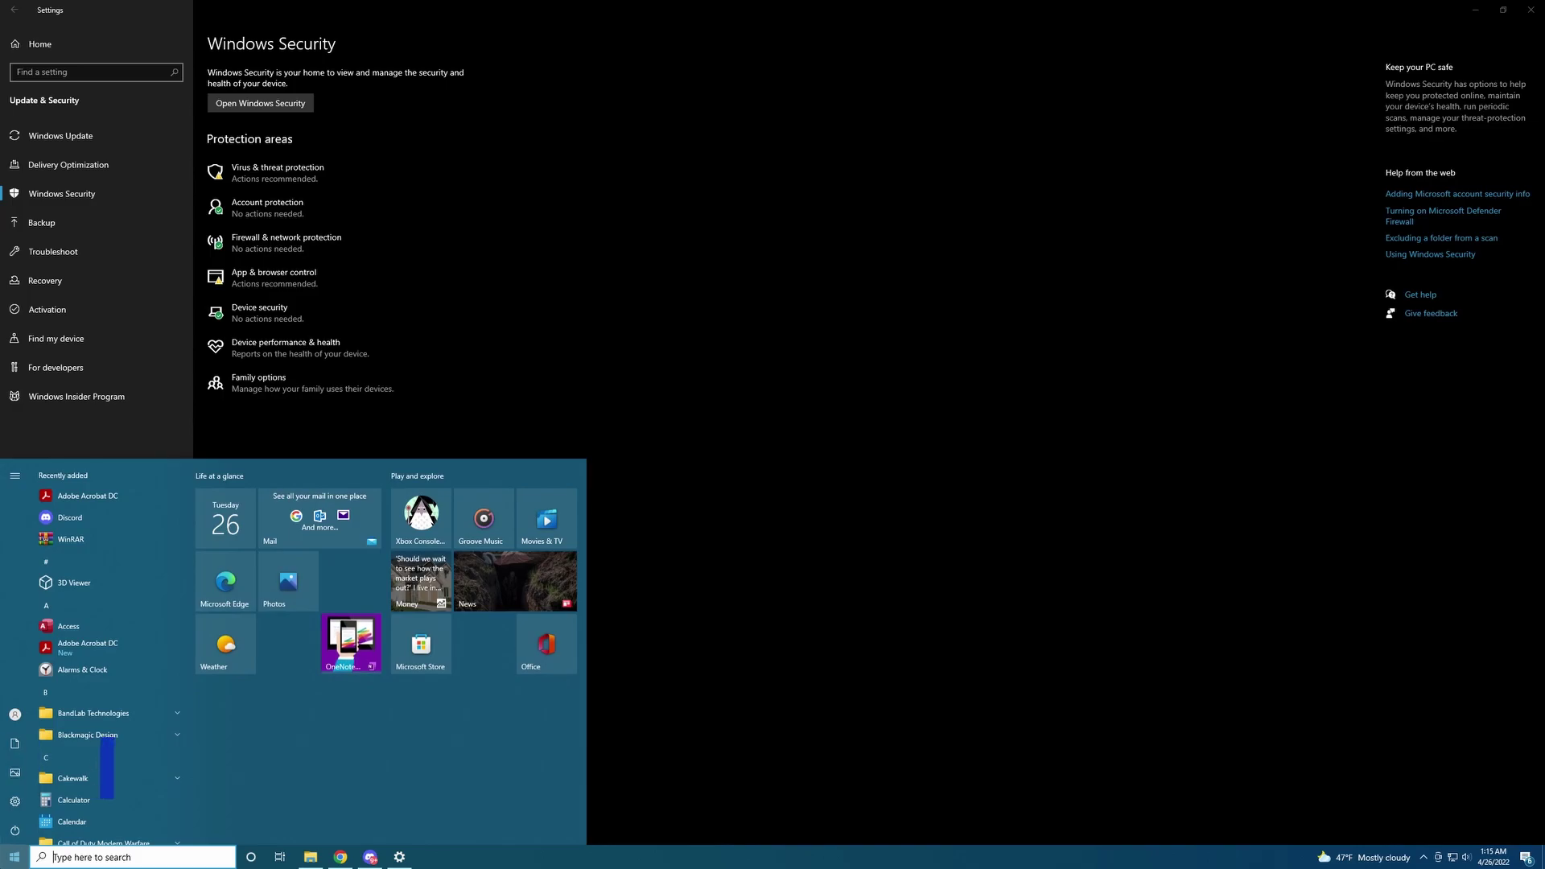
type("gra")
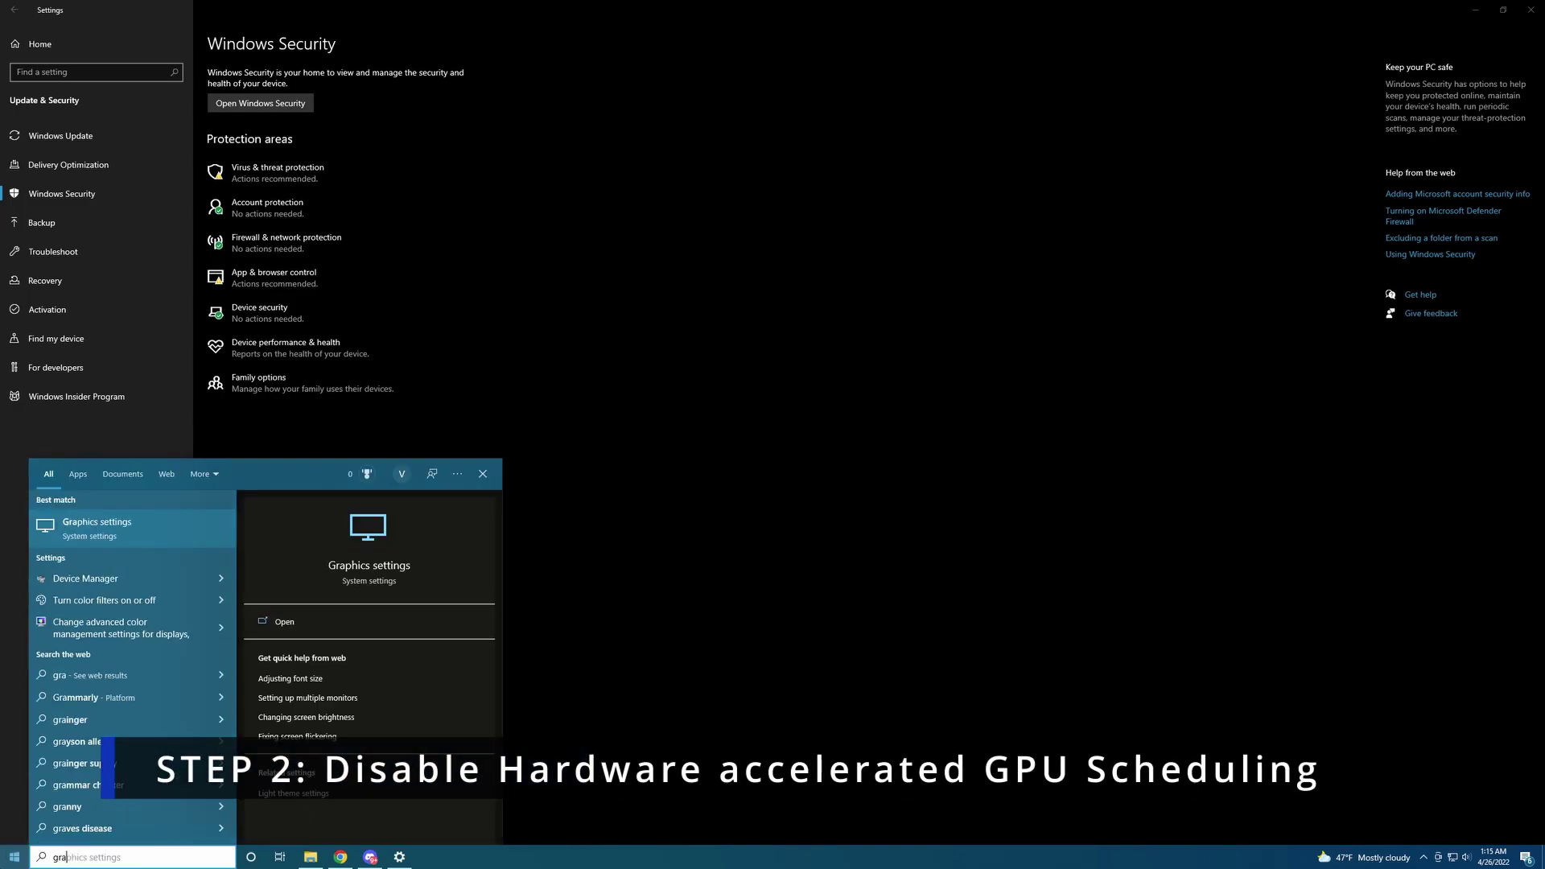
left_click(141, 537)
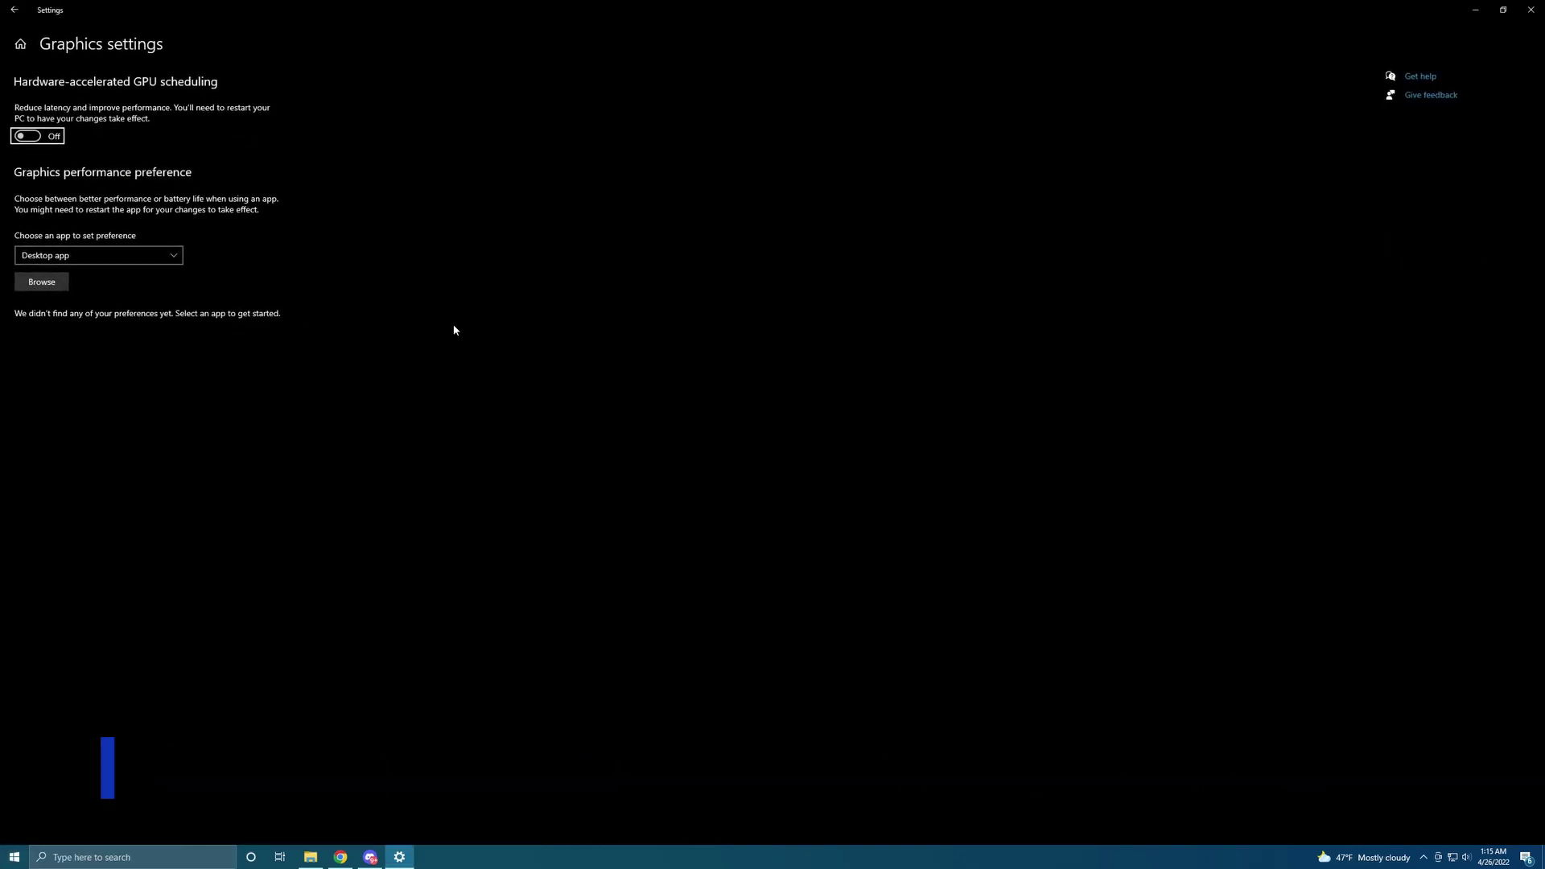
left_click_drag(186, 14, 660, 135)
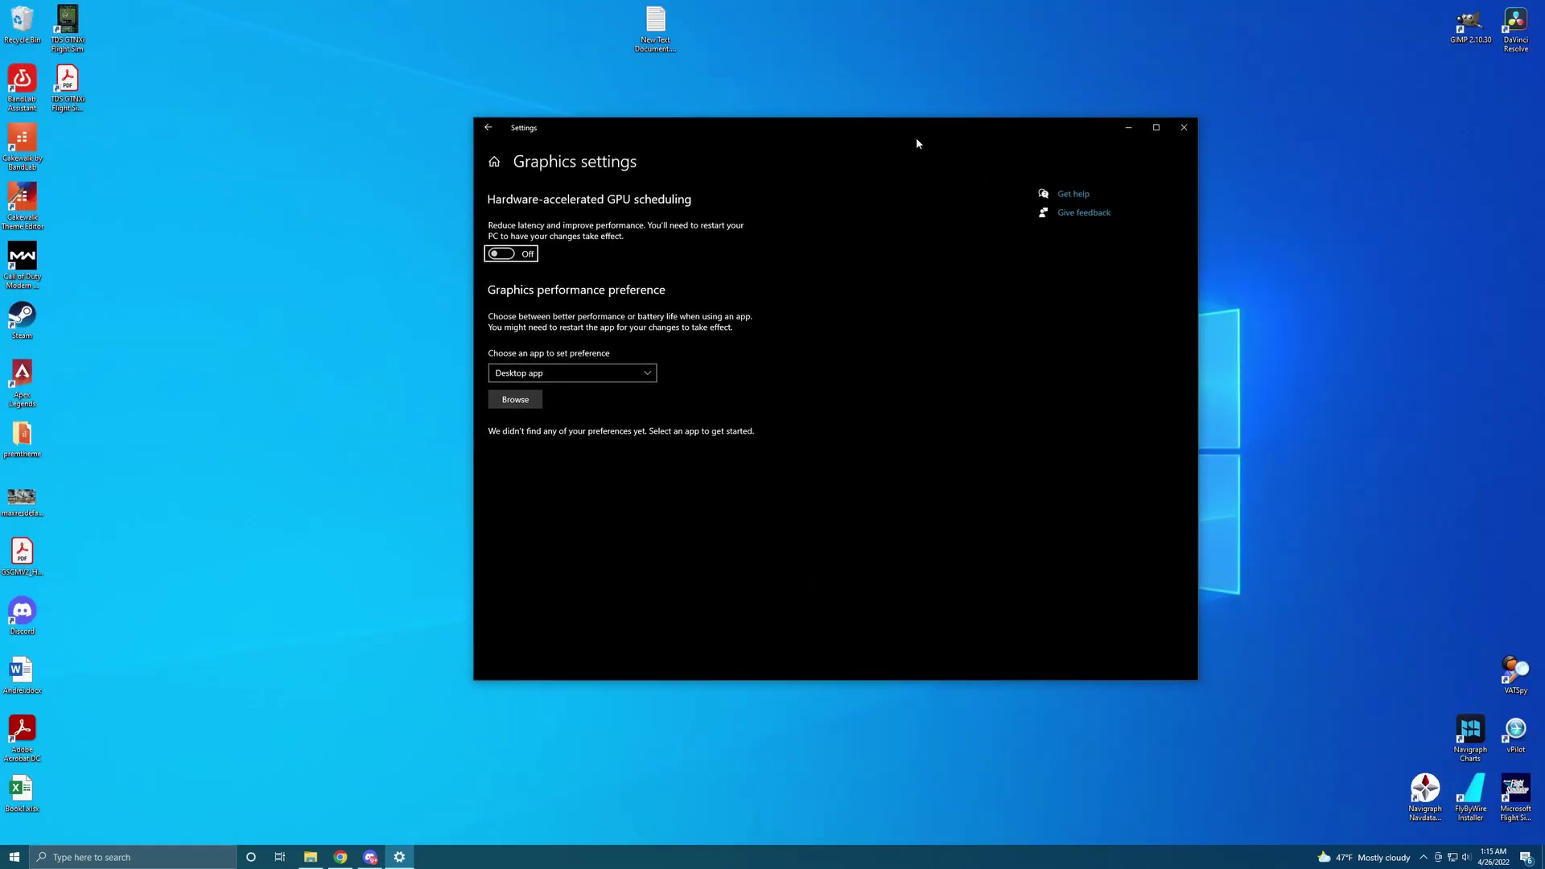
double_click(916, 135)
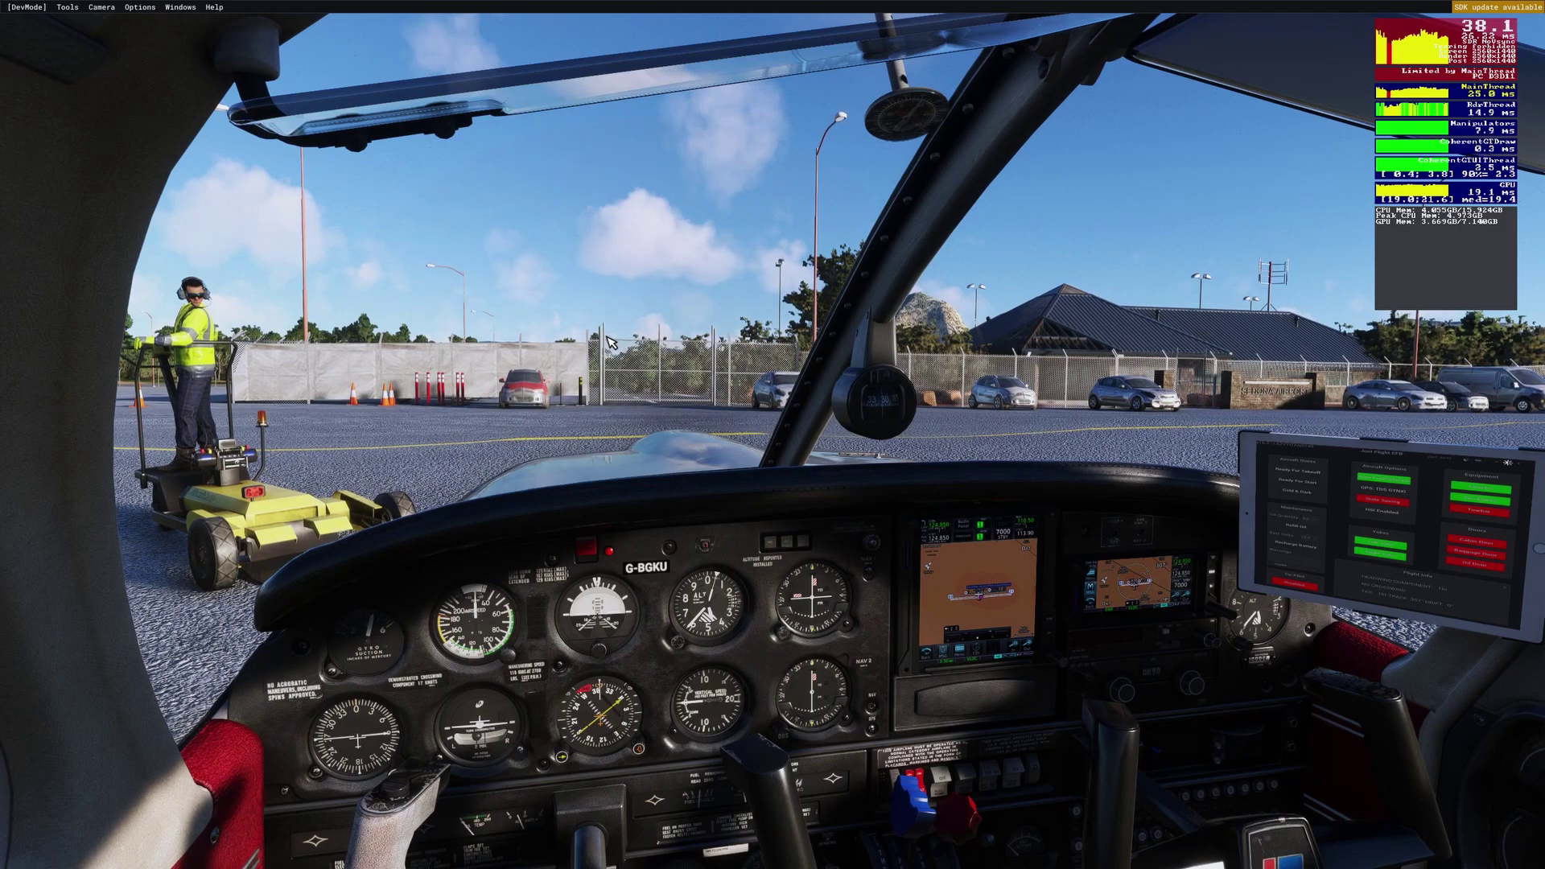
Confirm Developer Mode is On under General Options > Developers, then go back.
key("Escape")
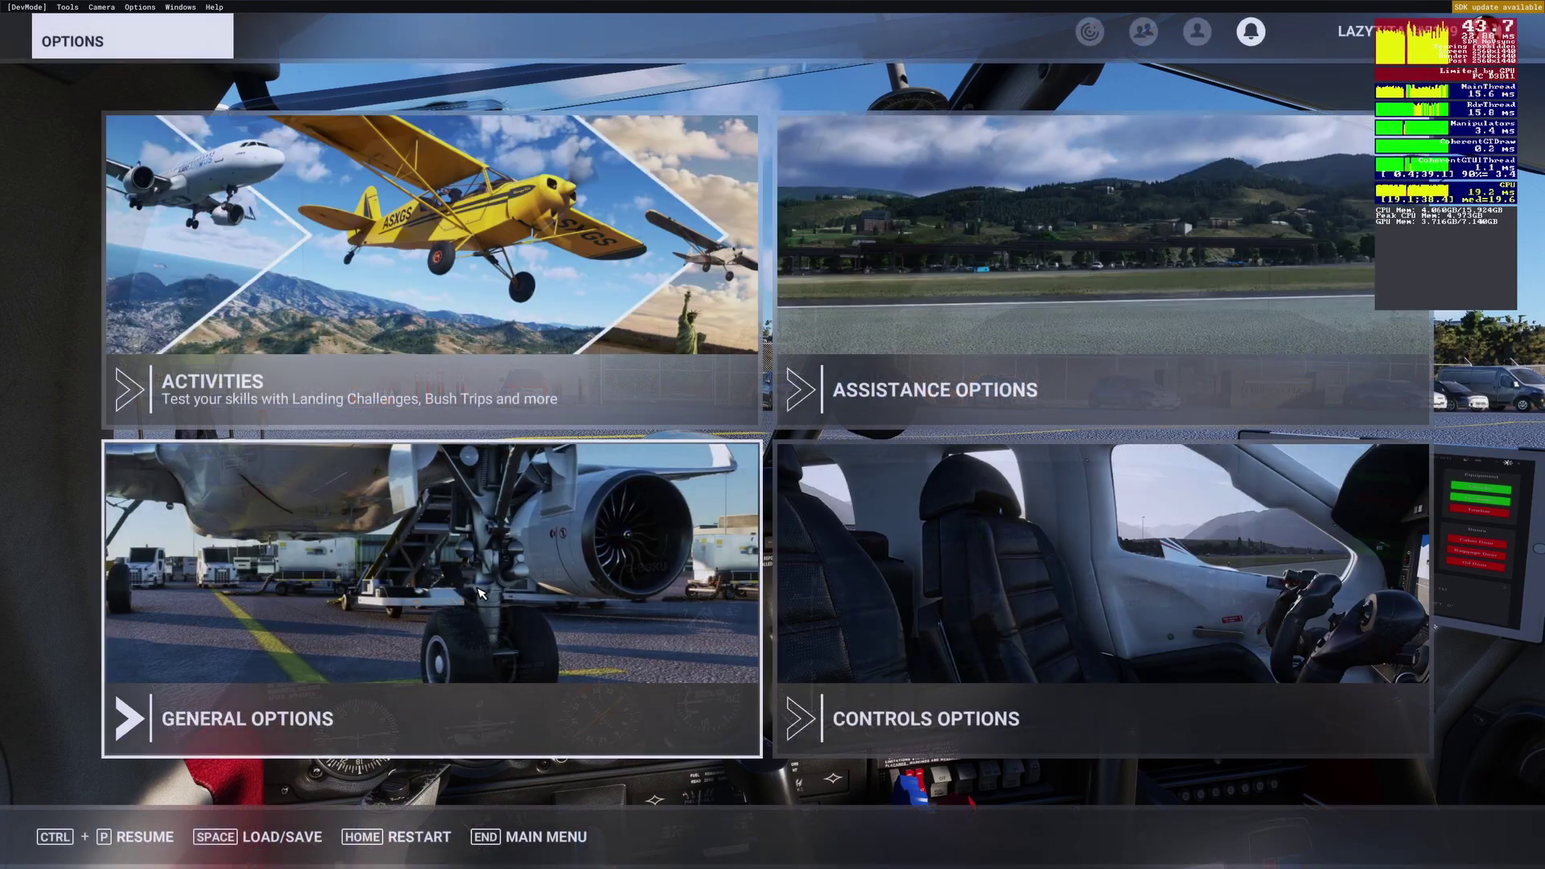
left_click(696, 528)
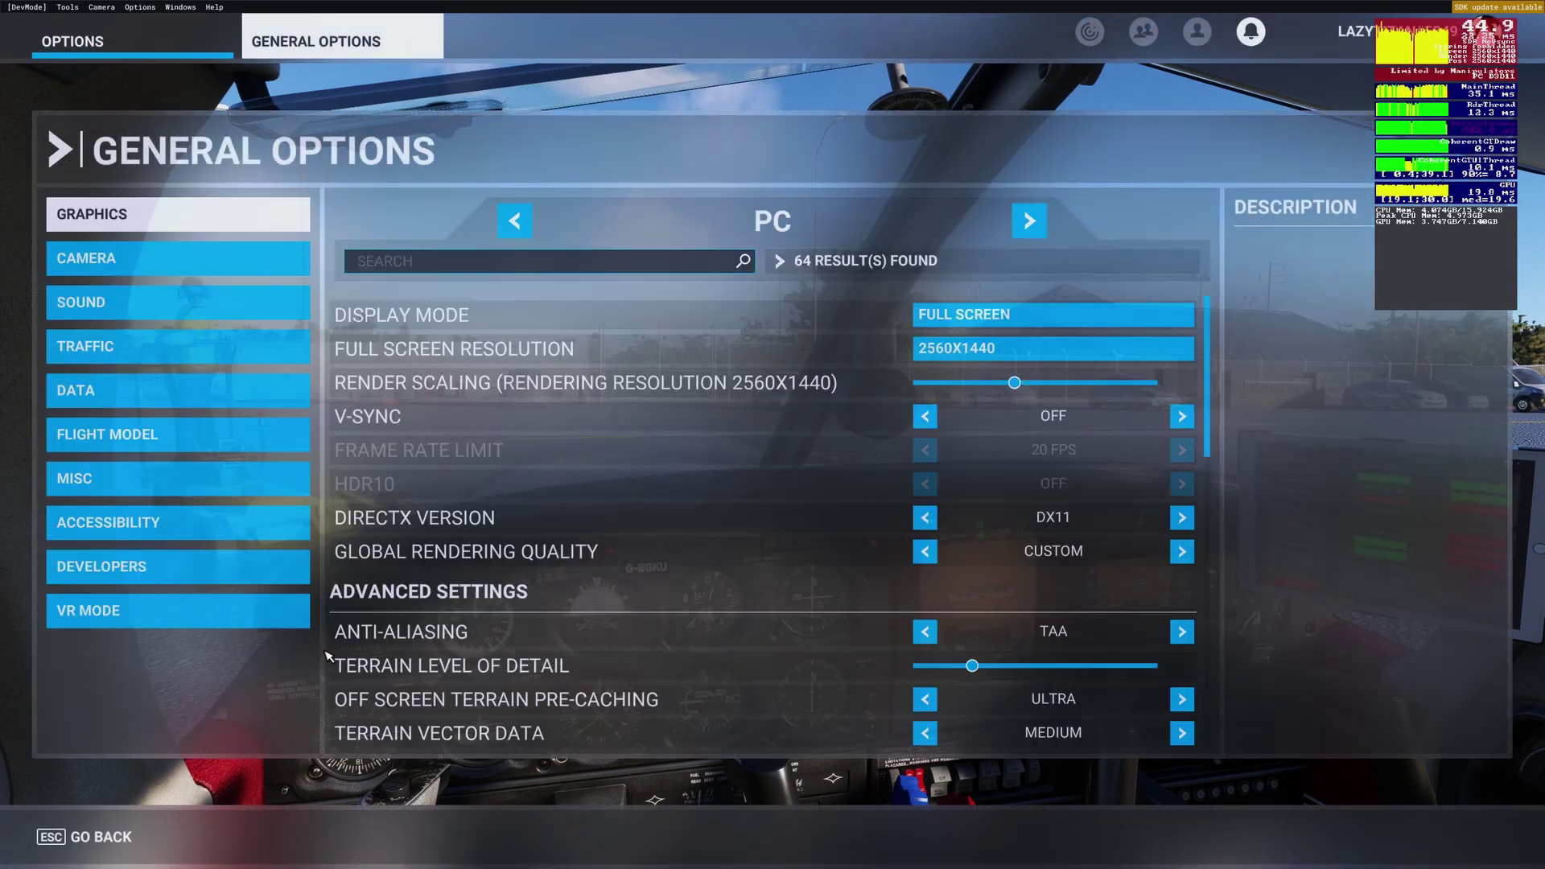
left_click(128, 567)
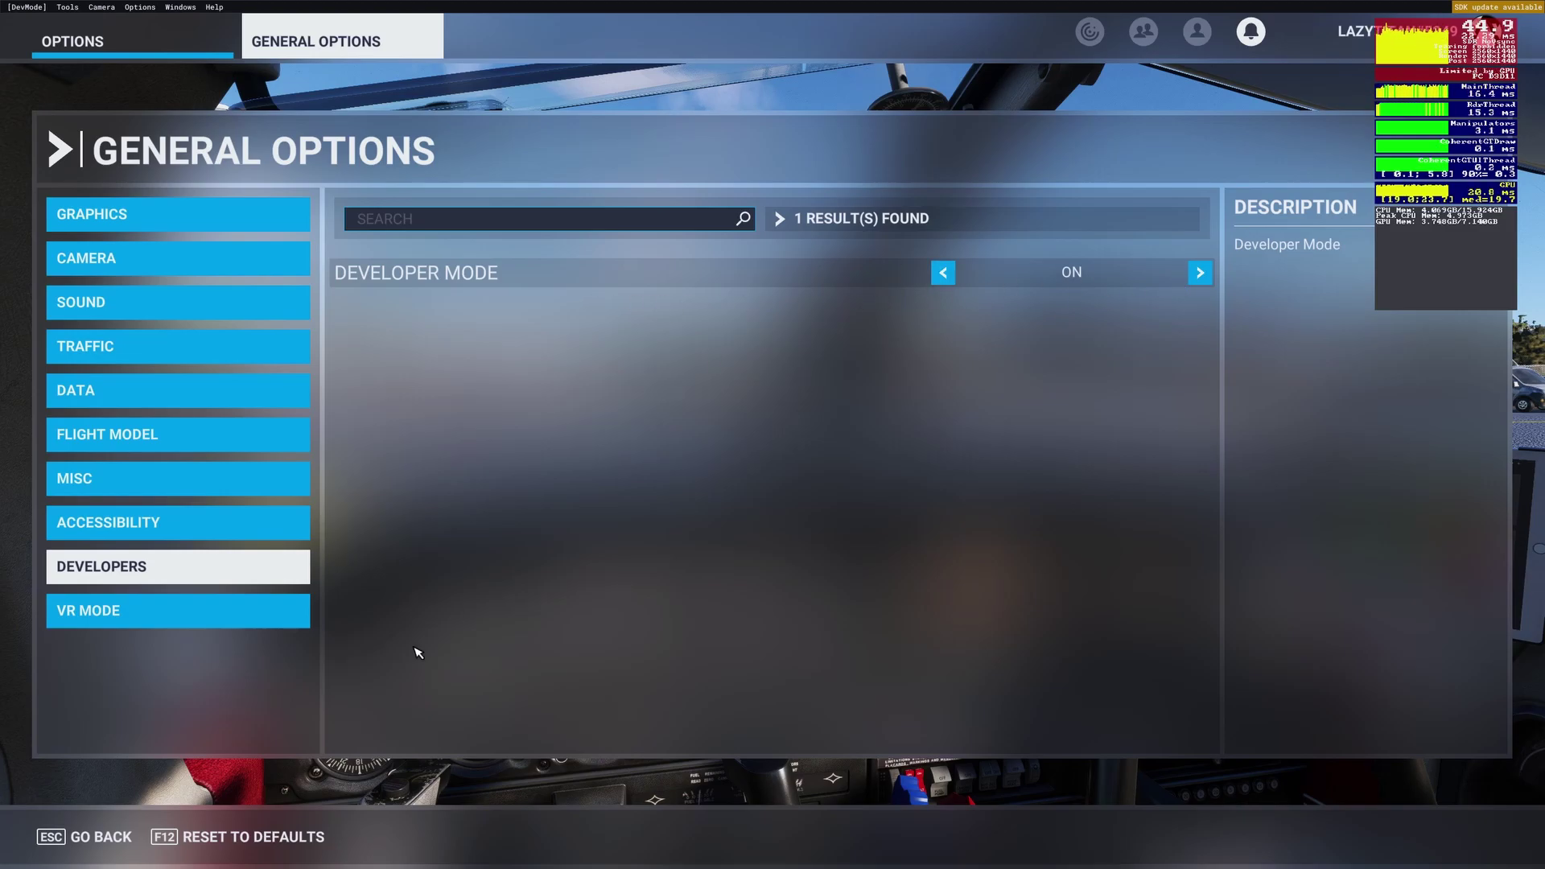
left_click(100, 838)
Resume the flight and check Display FPS is ticked in the DevMode Options menu.
left_click(103, 842)
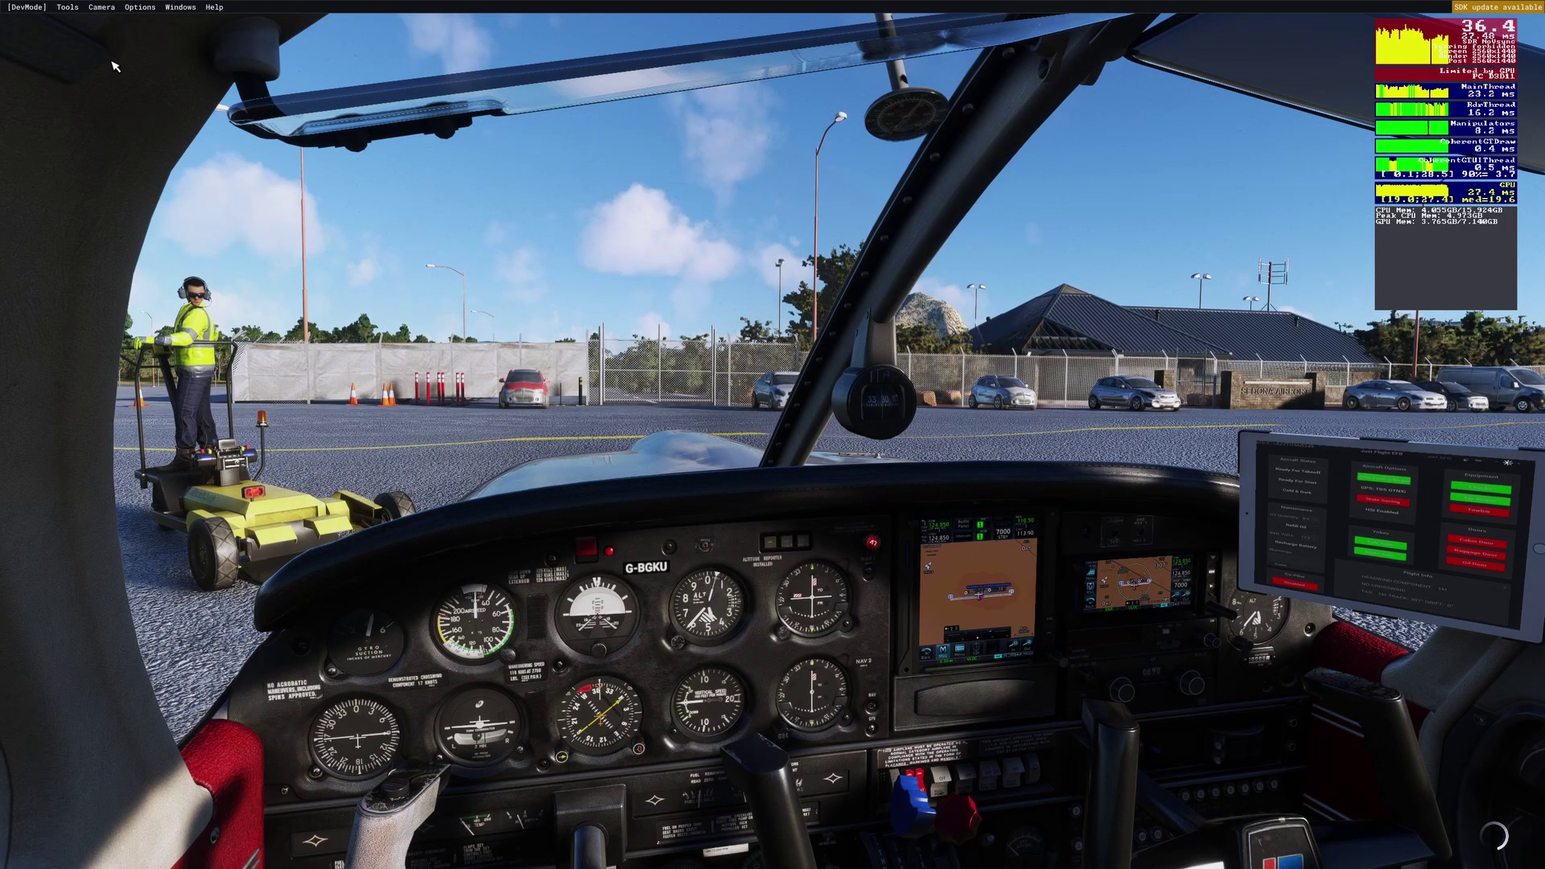
left_click(143, 11)
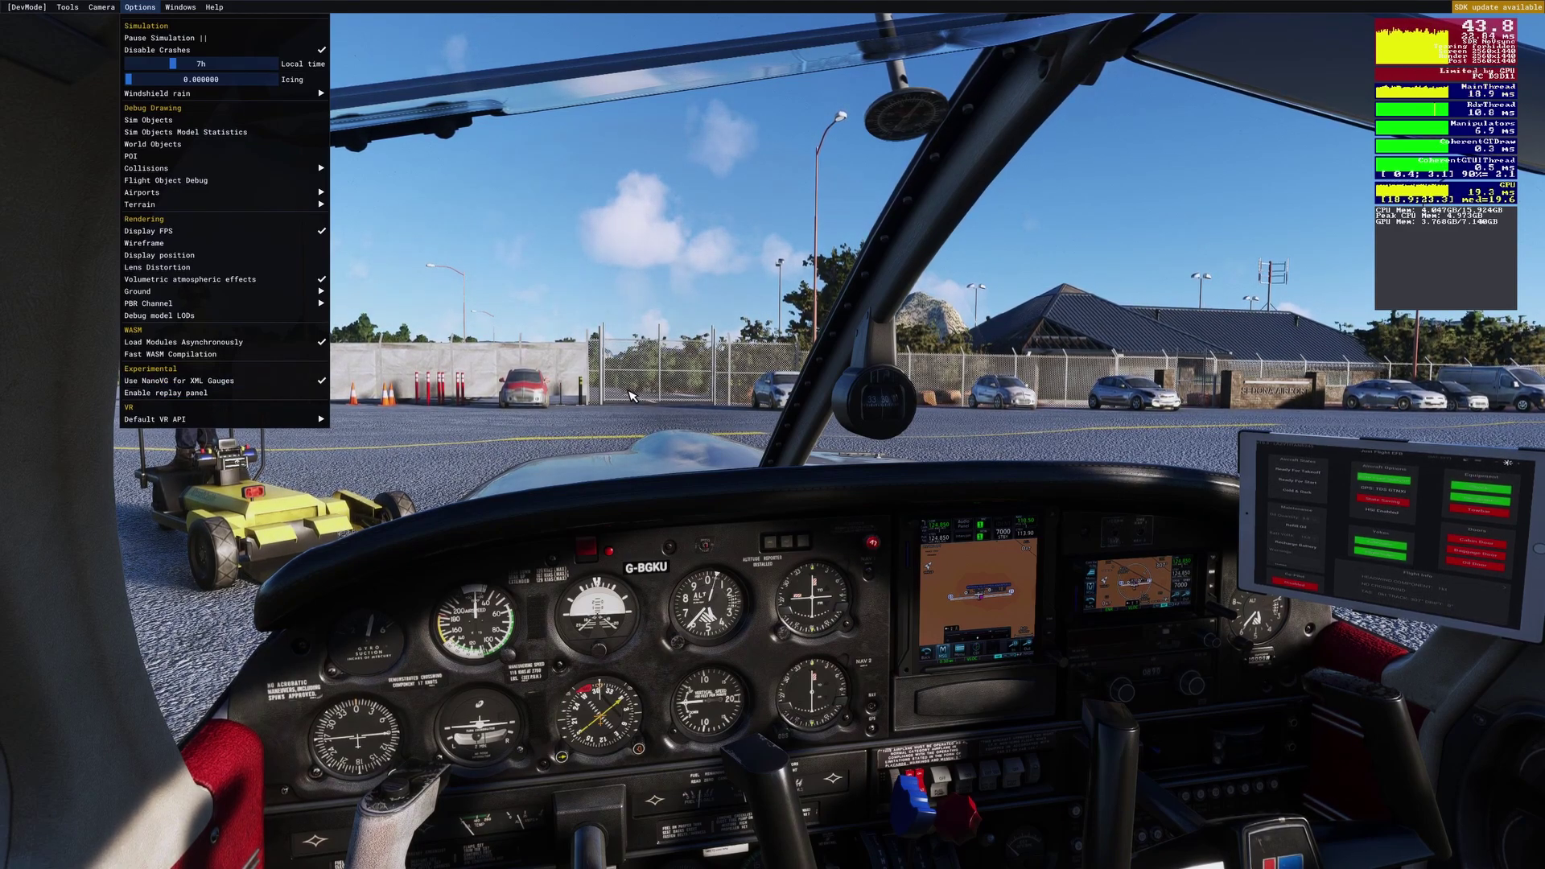
left_click(540, 409)
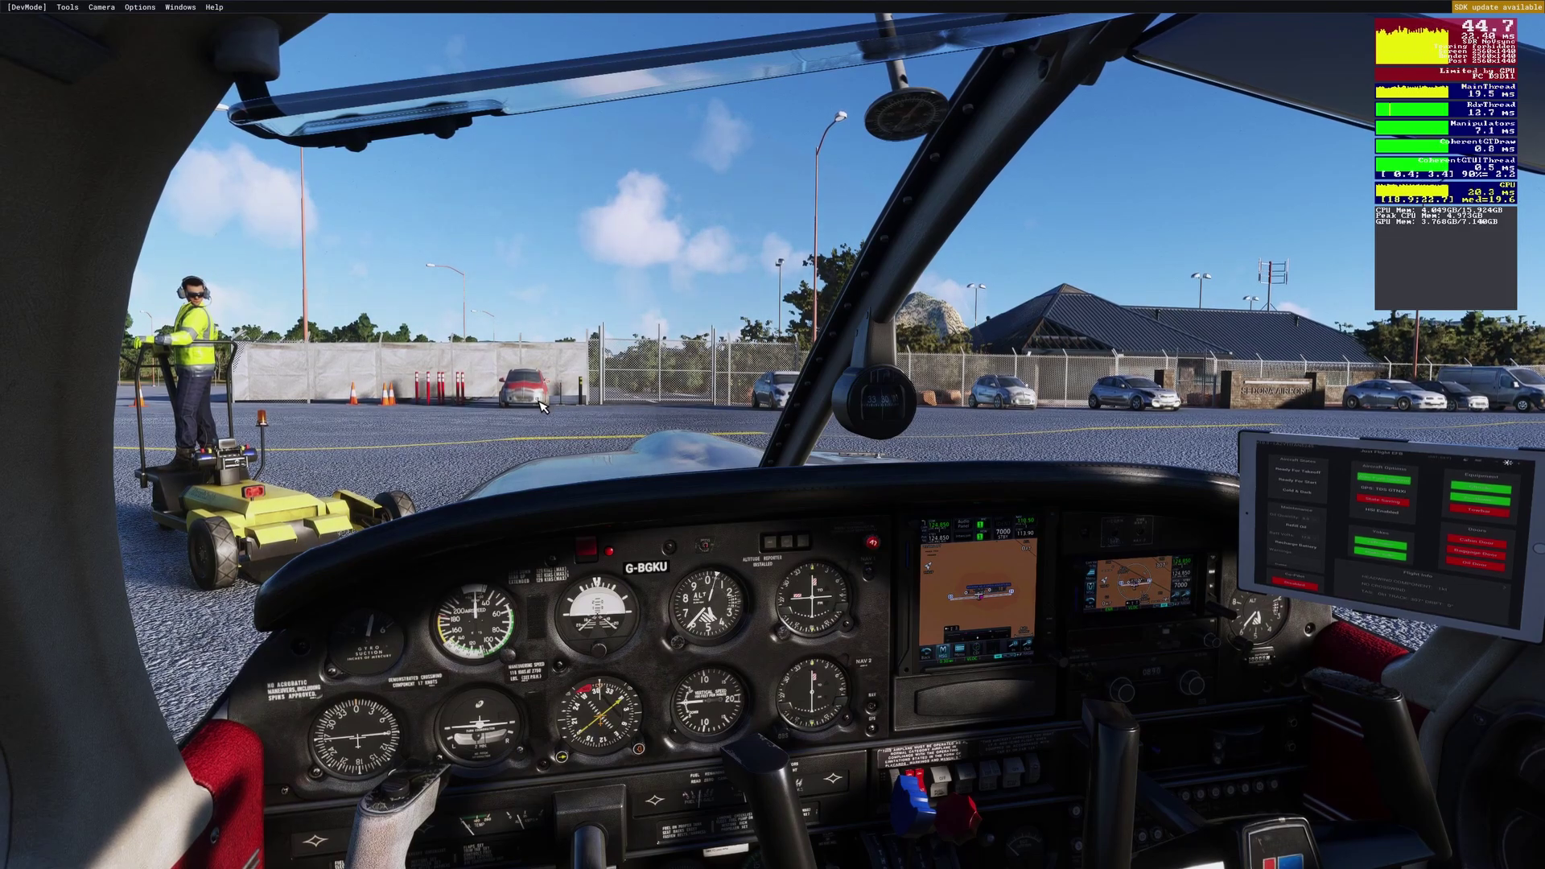